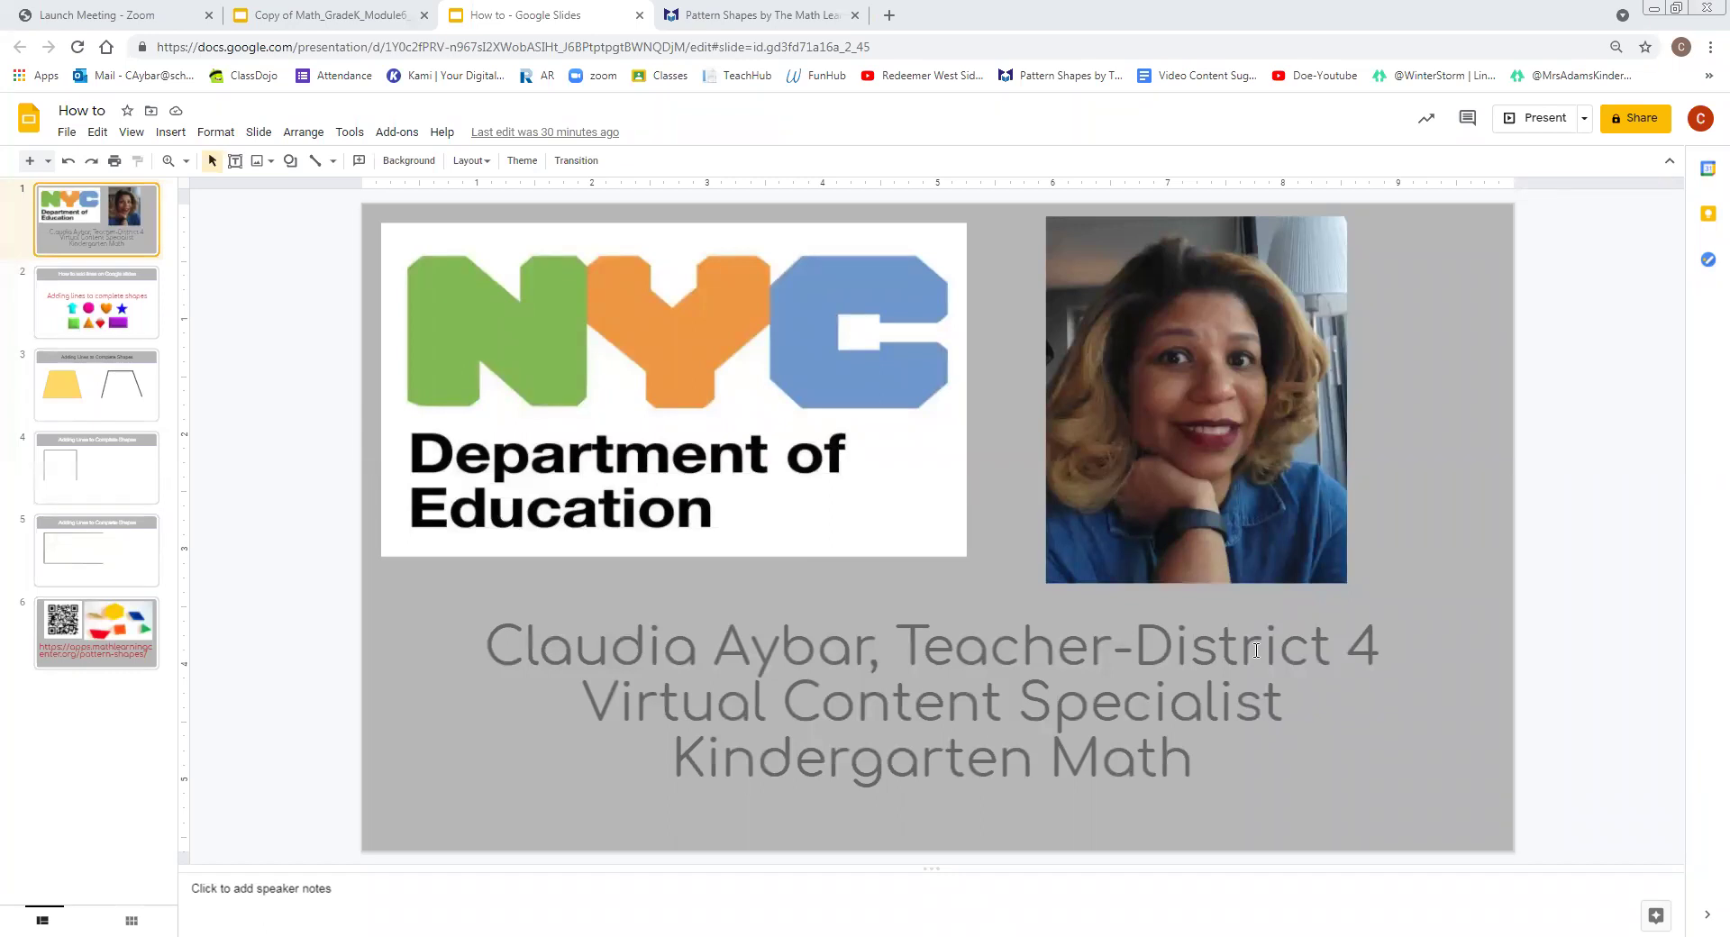
Bring up the Module 6 lesson deck on slide 3, the Implementation Guidance notes.
{"action": "left_click", "coordinate": [357, 20]}
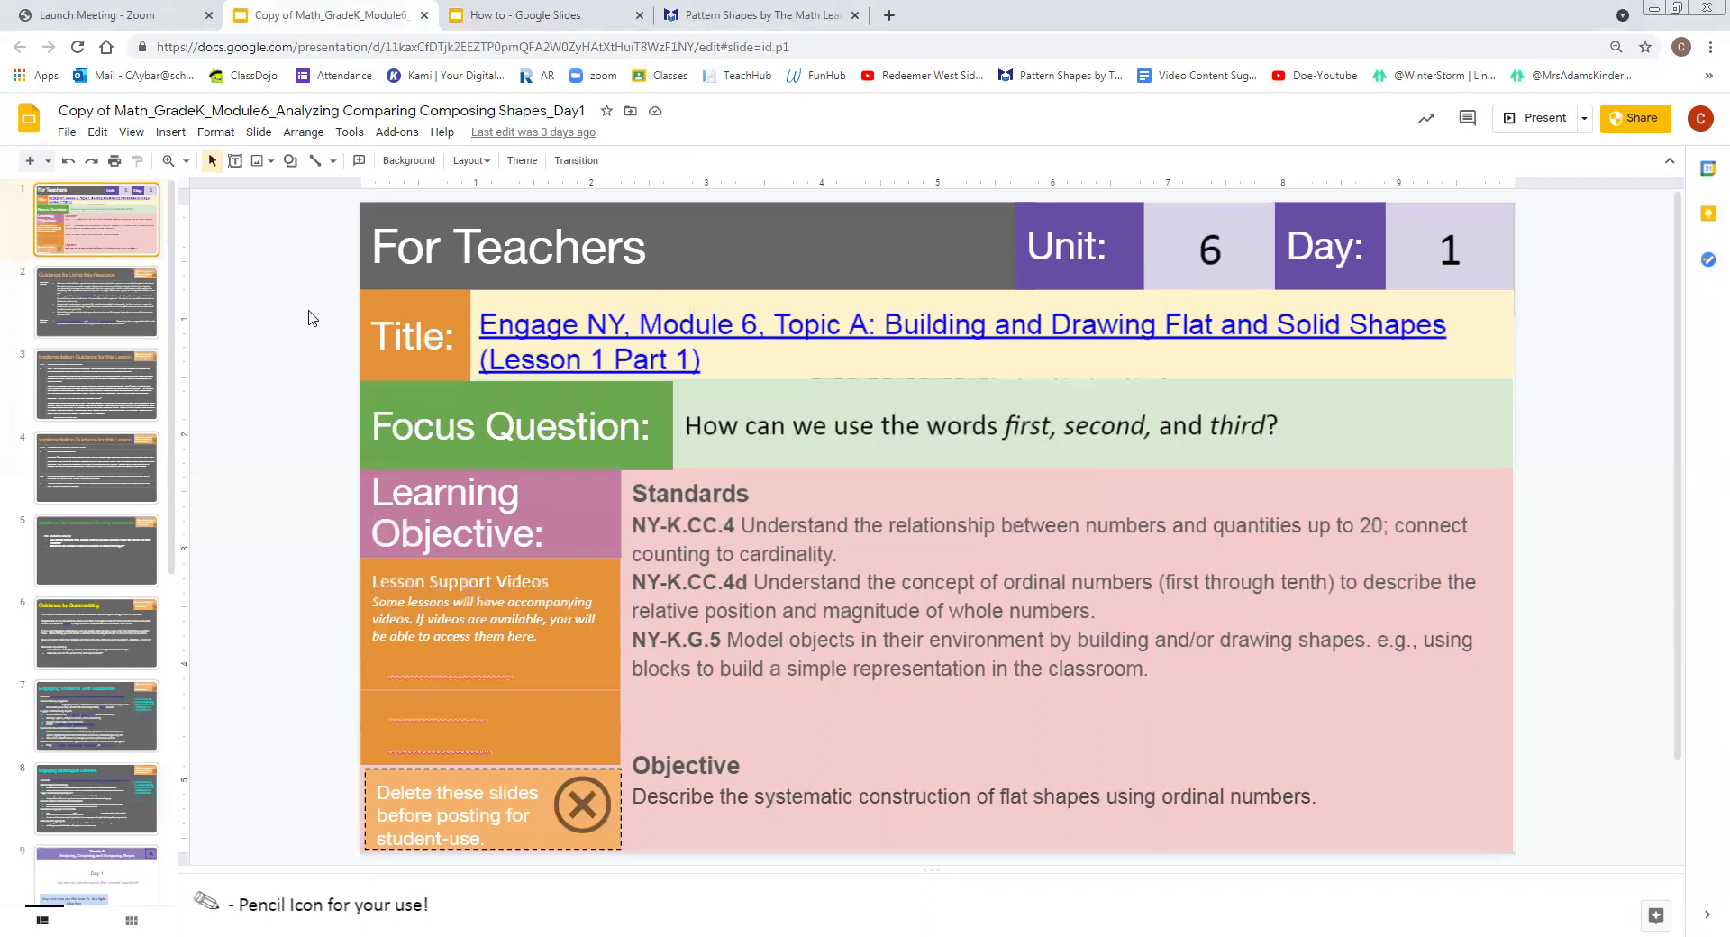
{"action": "left_click", "coordinate": [116, 385]}
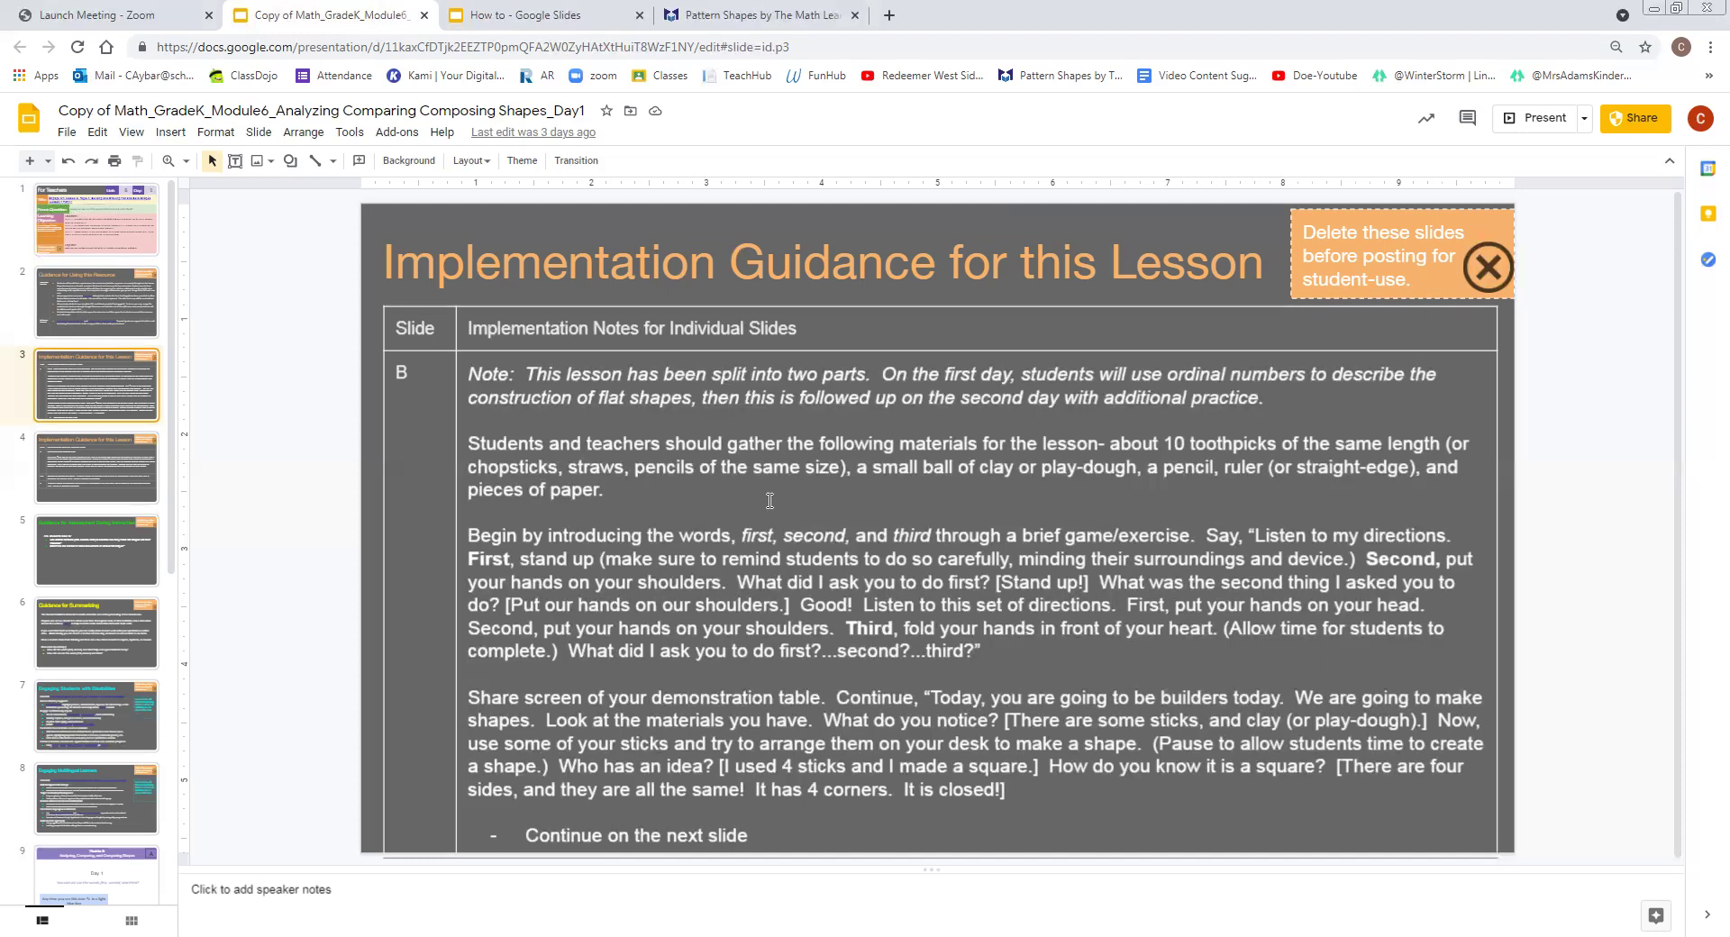
{"action": "left_click_drag", "start_coordinate": [173, 532], "coordinate": [155, 735]}
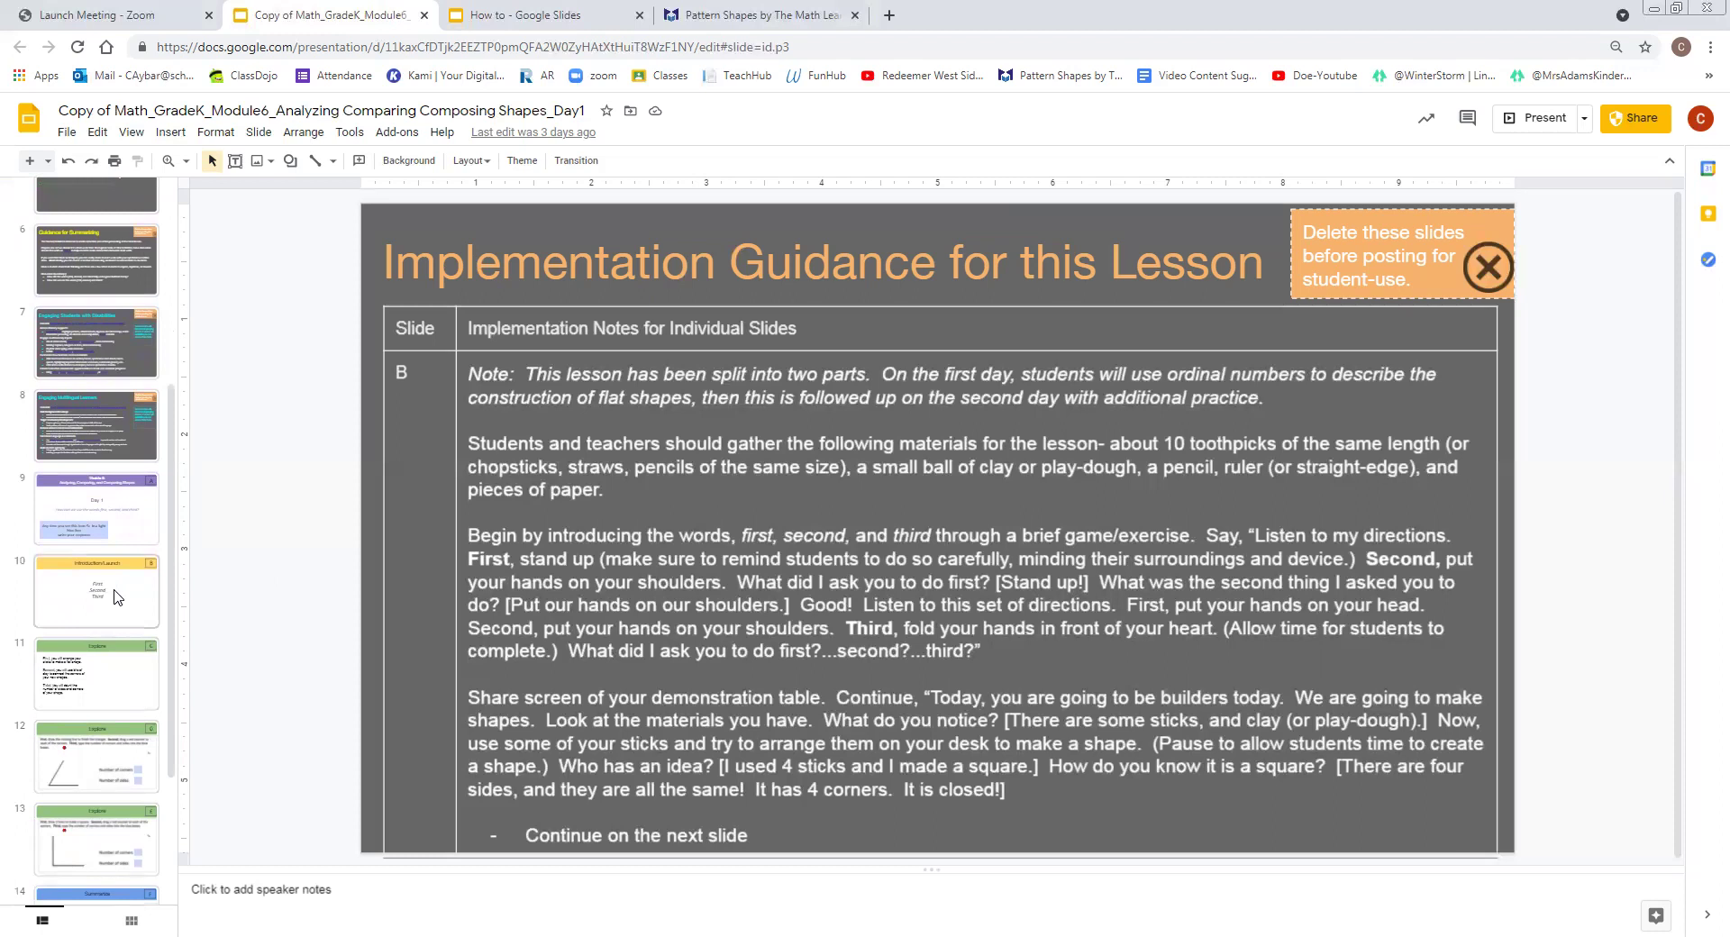
Go to slide 11, the Explore slide, in the lesson deck.
{"action": "left_click", "coordinate": [102, 690]}
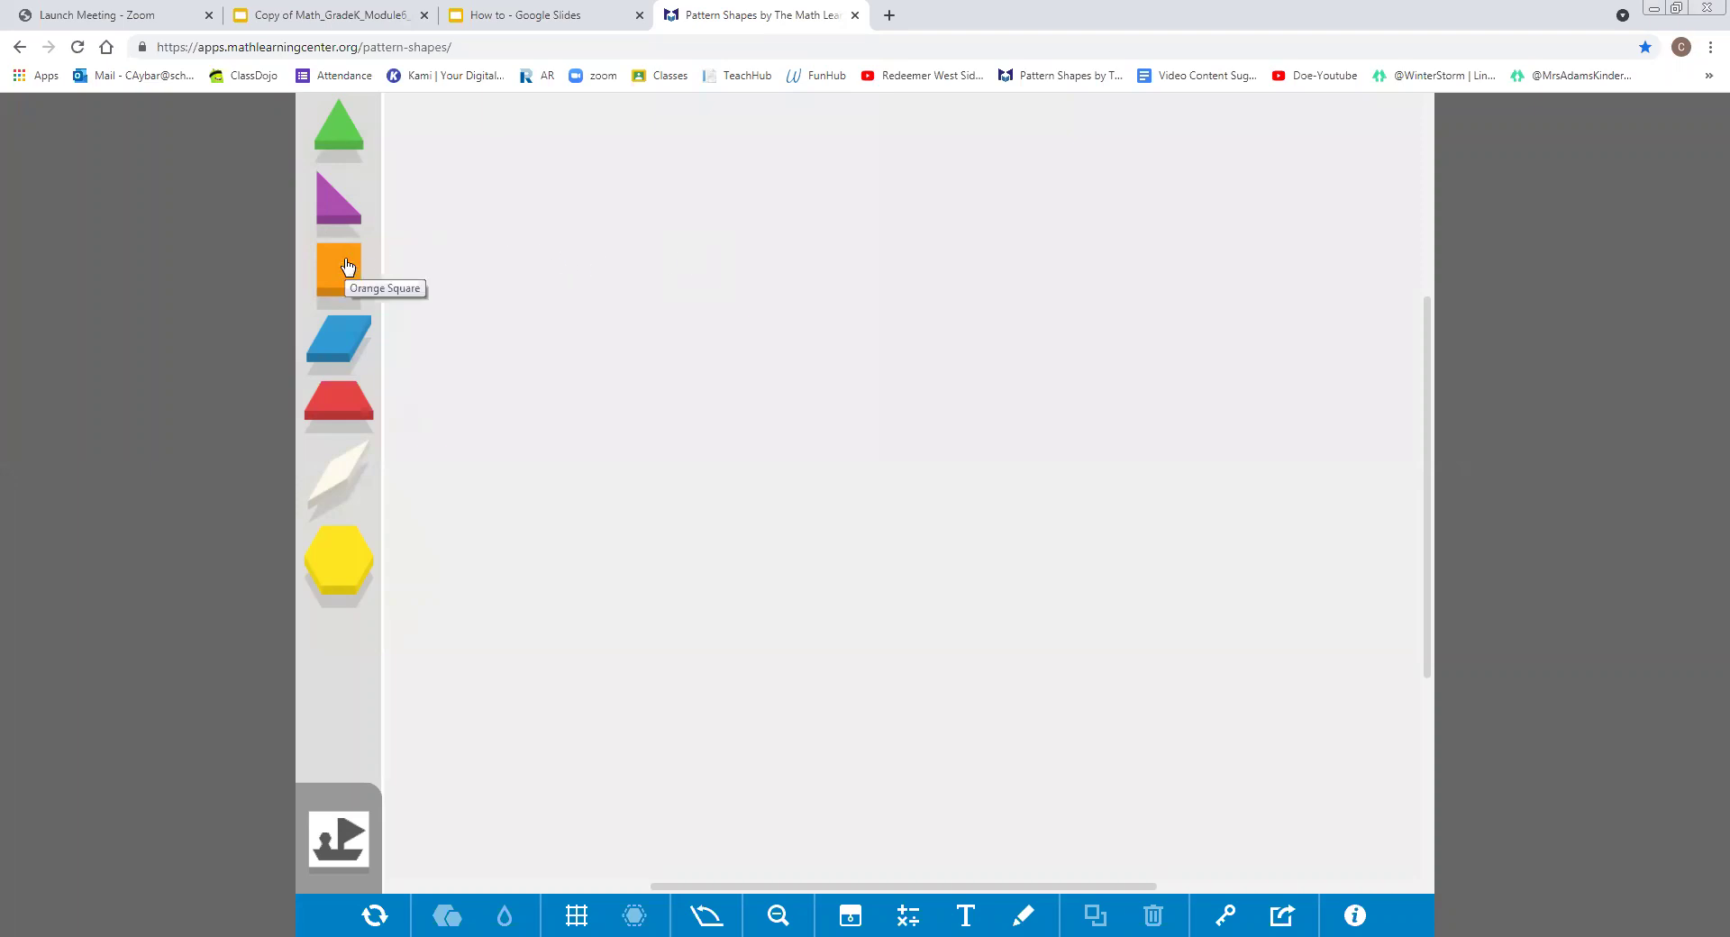
Add a green triangle block, move it up-left, and ready a black freehand pen.
{"action": "left_click", "coordinate": [340, 135]}
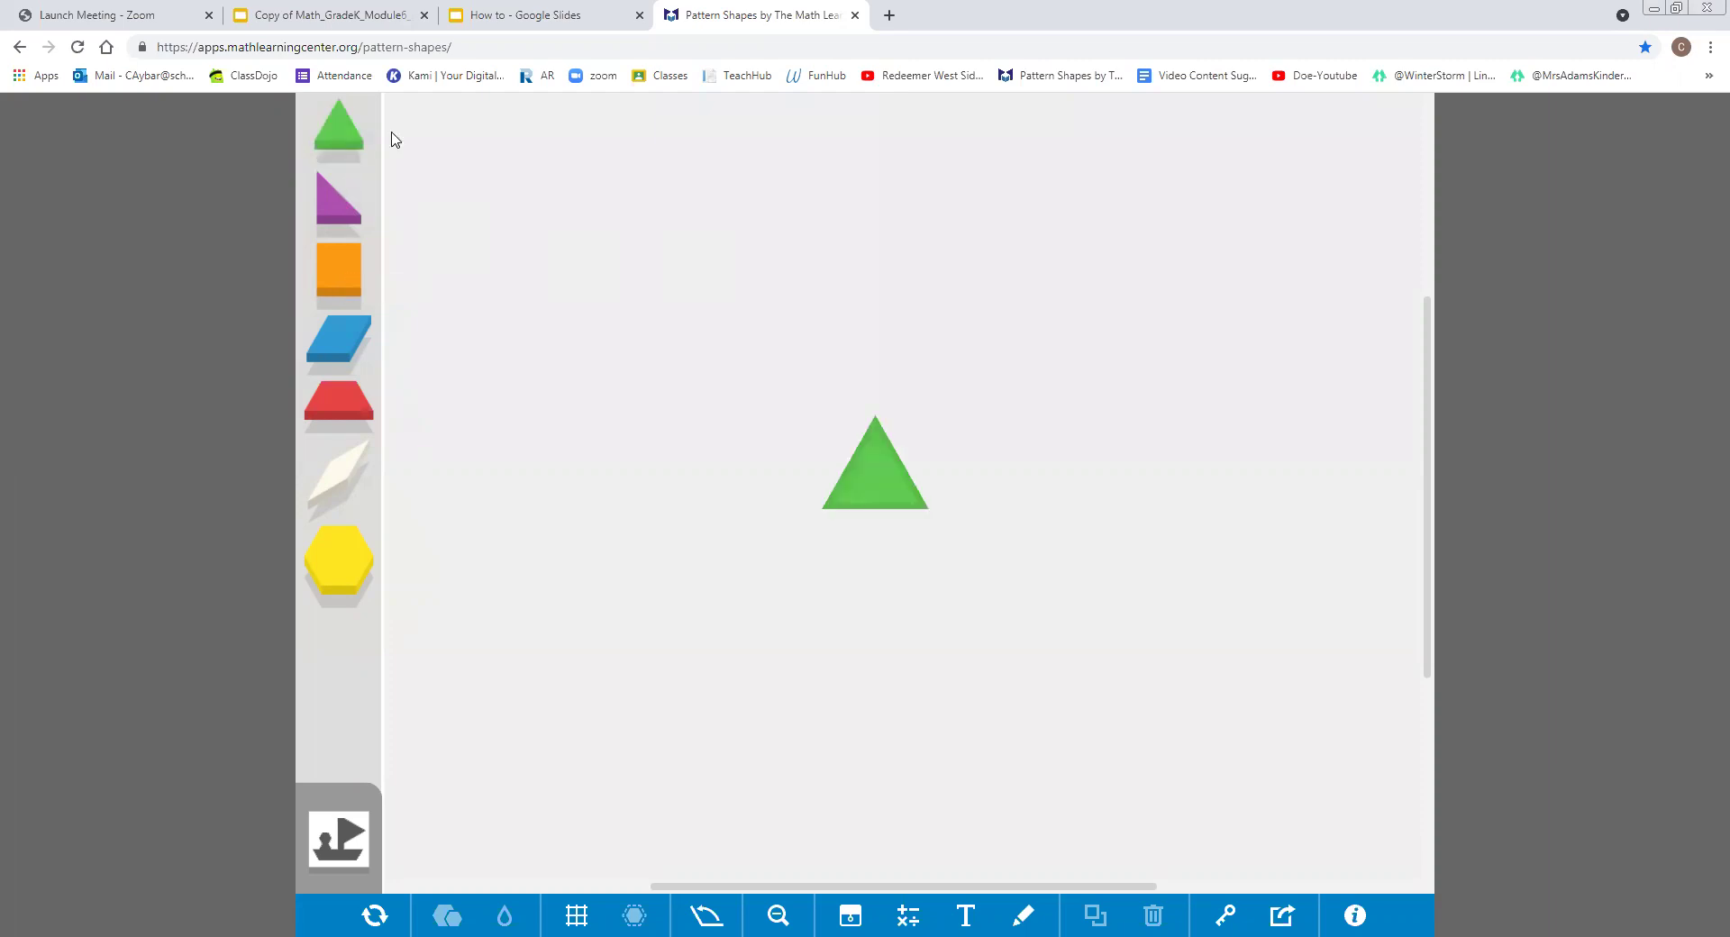
{"action": "left_click_drag", "start_coordinate": [881, 486], "coordinate": [630, 367]}
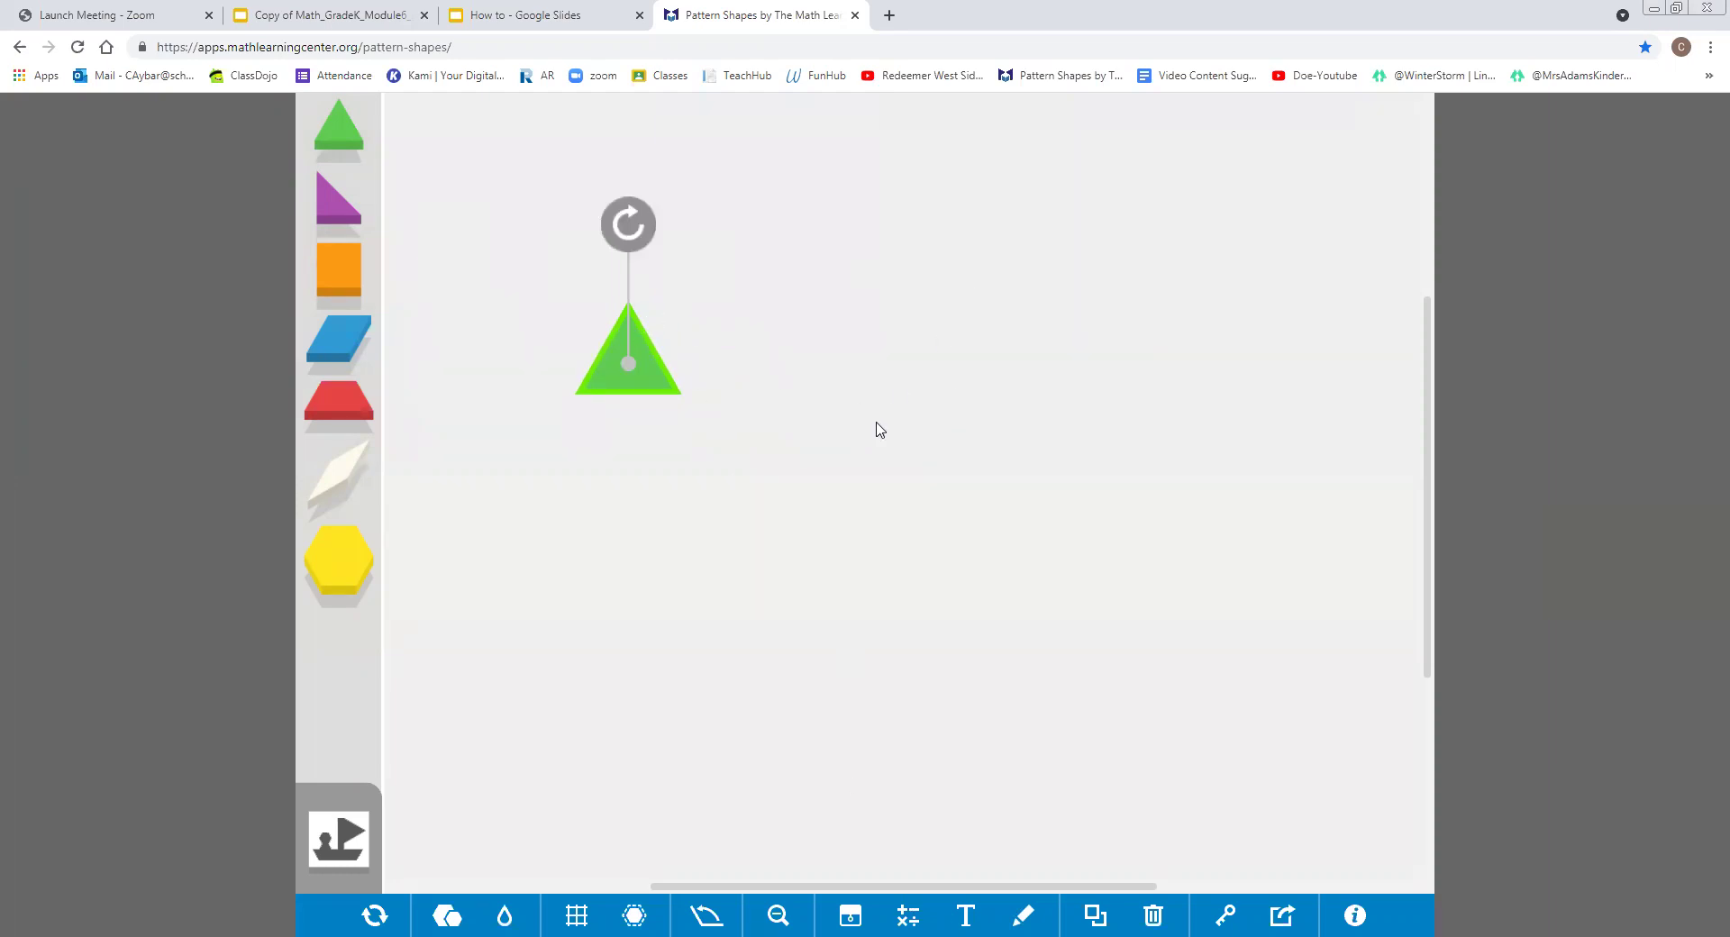
{"action": "right_click", "coordinate": [1019, 916]}
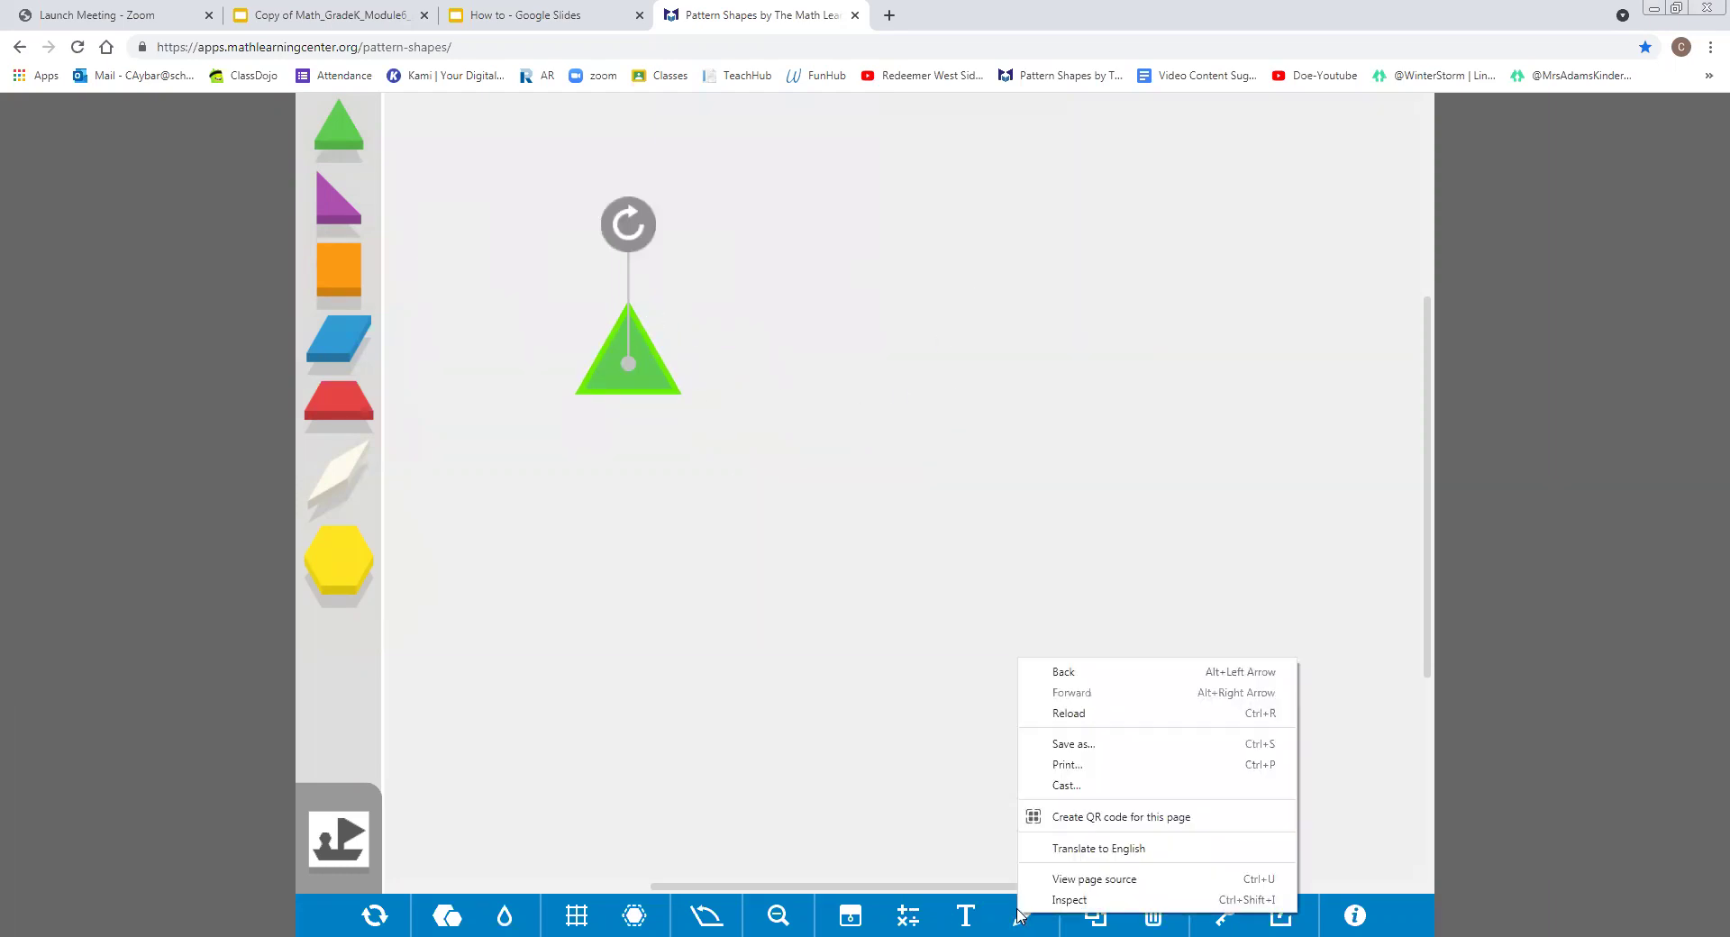
{"action": "left_click", "coordinate": [1018, 916]}
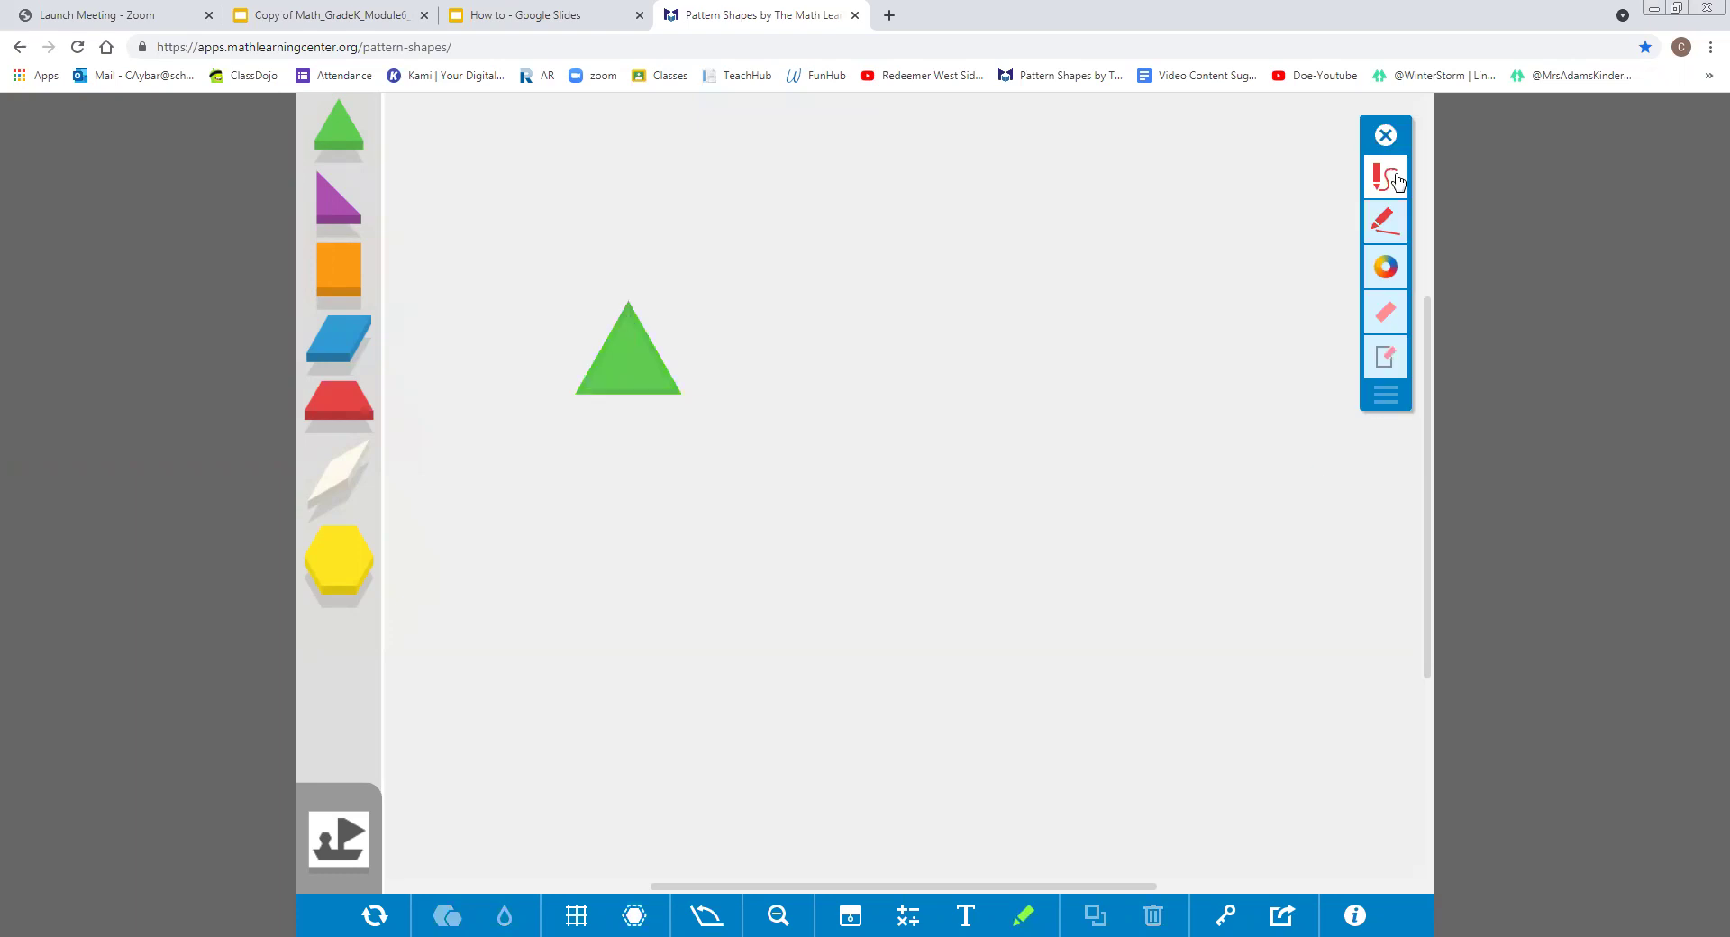
{"action": "left_click", "coordinate": [1386, 267]}
{"action": "left_click", "coordinate": [1343, 267]}
Trace the green triangle in black and draw a second triangle freehand beside it.
{"action": "left_click_drag", "start_coordinate": [628, 304], "coordinate": [575, 393]}
{"action": "mouse_move", "coordinate": [628, 304]}
{"action": "left_mouse_down"}
{"action": "mouse_move", "coordinate": [676, 394]}
{"action": "mouse_move", "coordinate": [599, 394]}
{"action": "mouse_move", "coordinate": [672, 394]}
{"action": "left_mouse_up"}
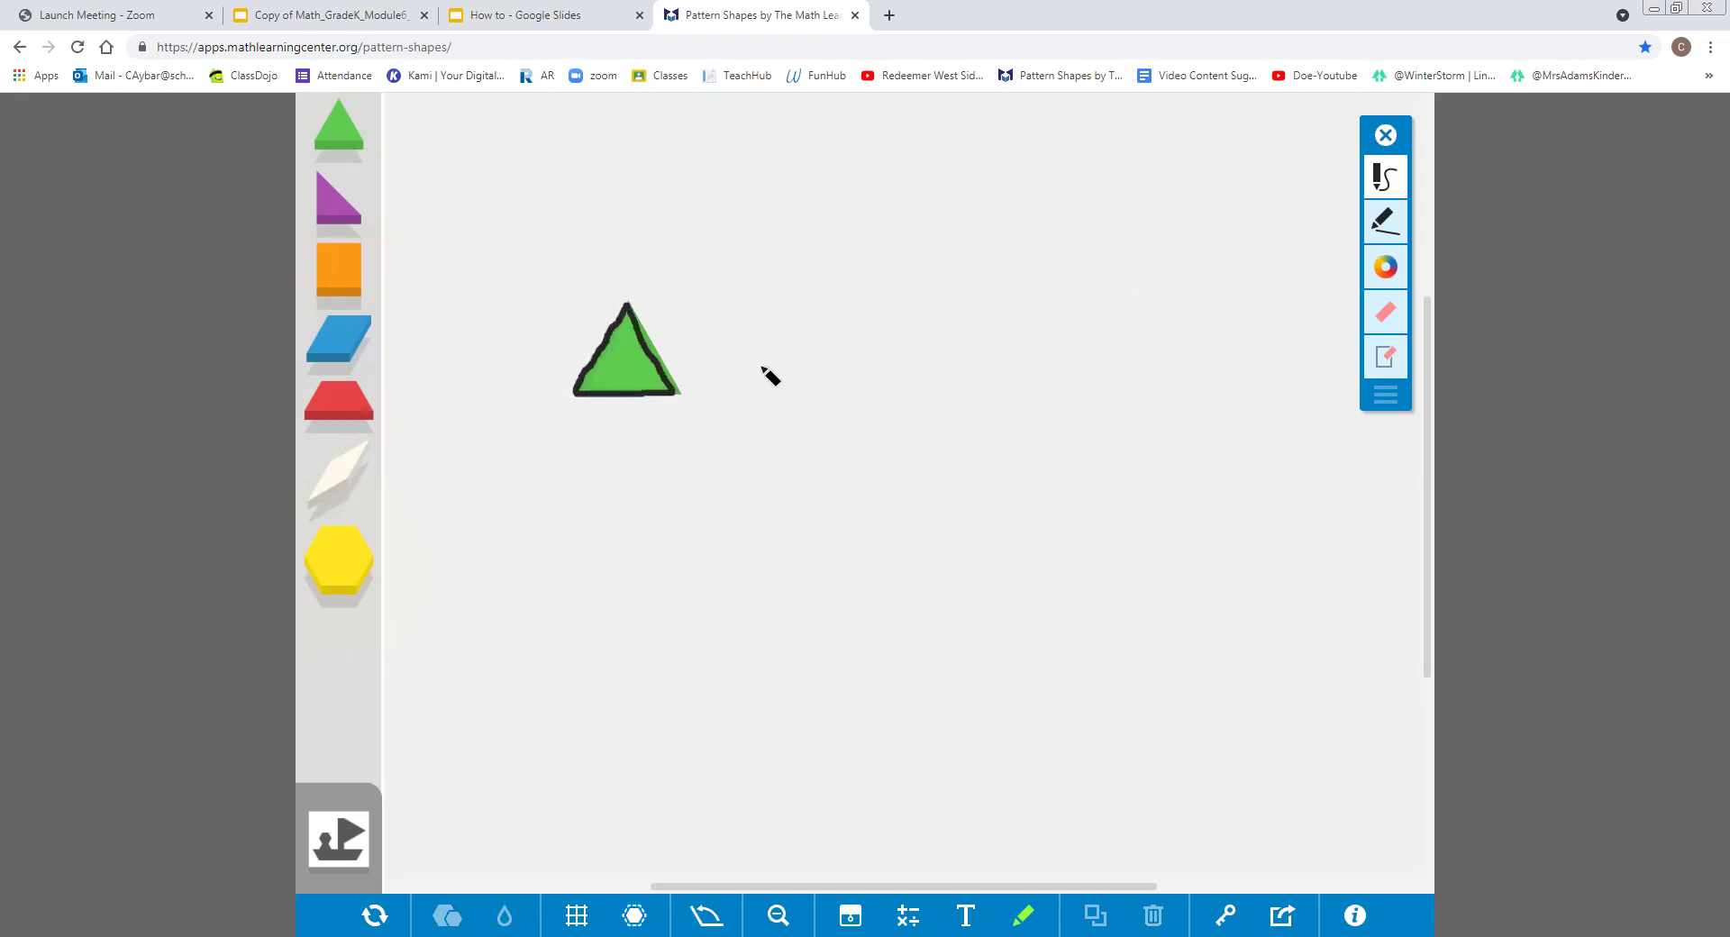
{"action": "left_click_drag", "start_coordinate": [916, 292], "coordinate": [857, 387]}
{"action": "mouse_move", "coordinate": [915, 291]}
{"action": "left_mouse_down"}
{"action": "mouse_move", "coordinate": [960, 383]}
{"action": "mouse_move", "coordinate": [919, 385]}
{"action": "mouse_move", "coordinate": [960, 386]}
{"action": "left_mouse_up"}
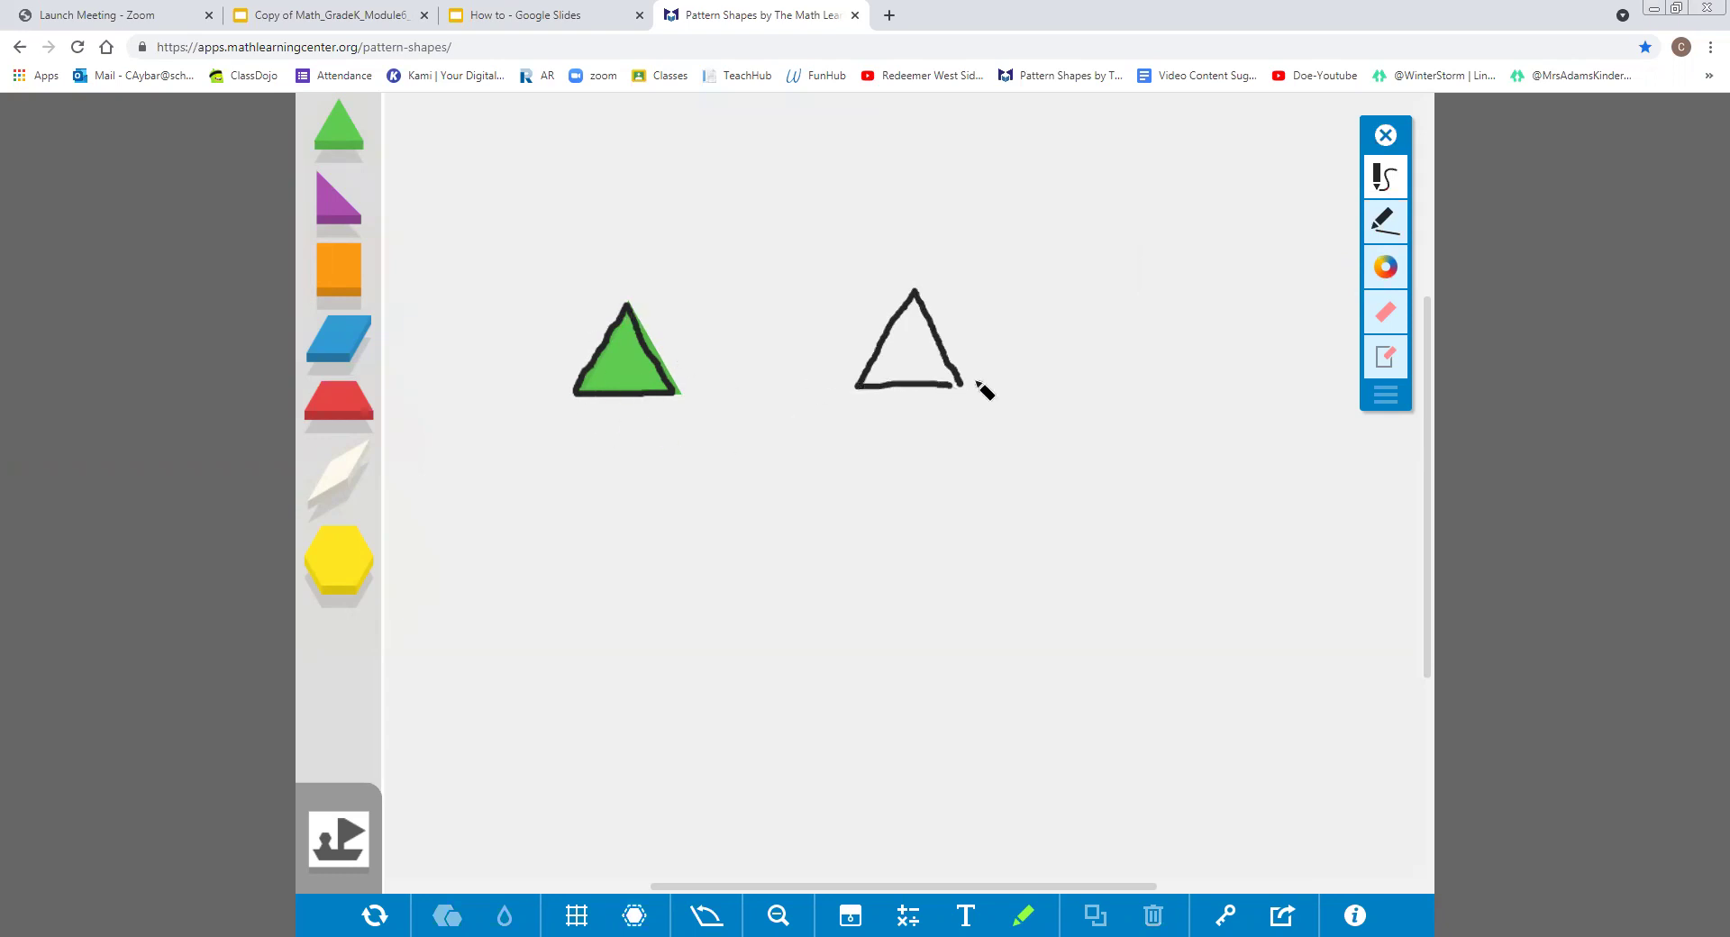
Clear everything with Start Over, then draw a black square with four pen strokes.
{"action": "left_click", "coordinate": [364, 917]}
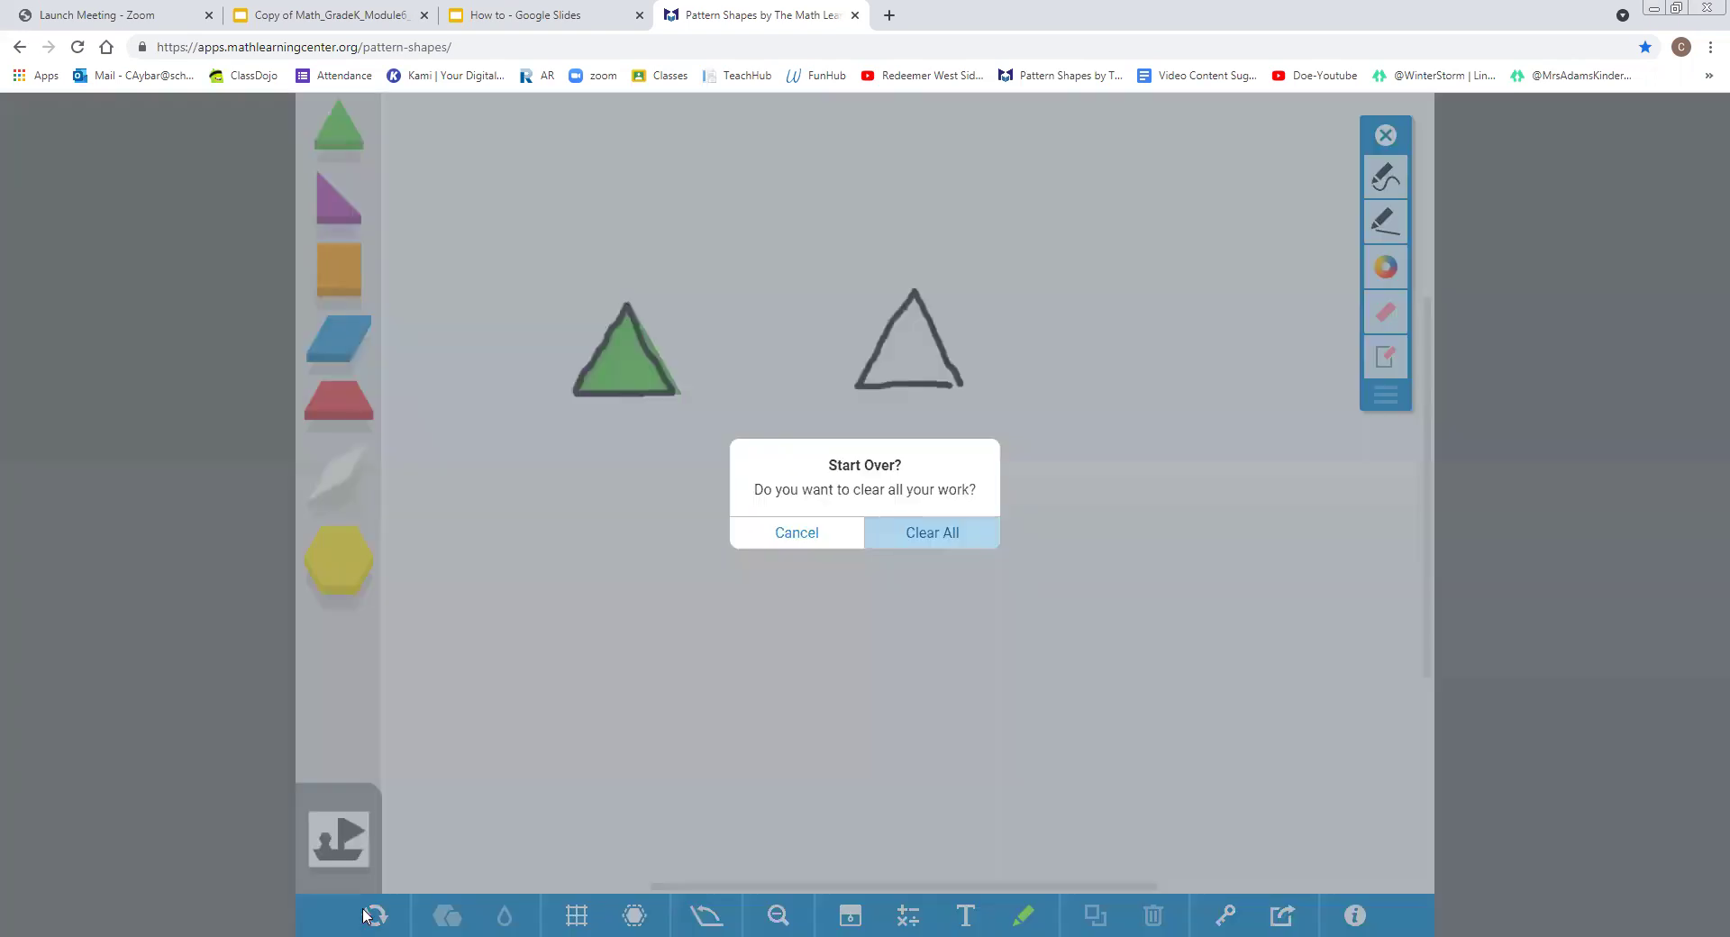
{"action": "left_click", "coordinate": [957, 534]}
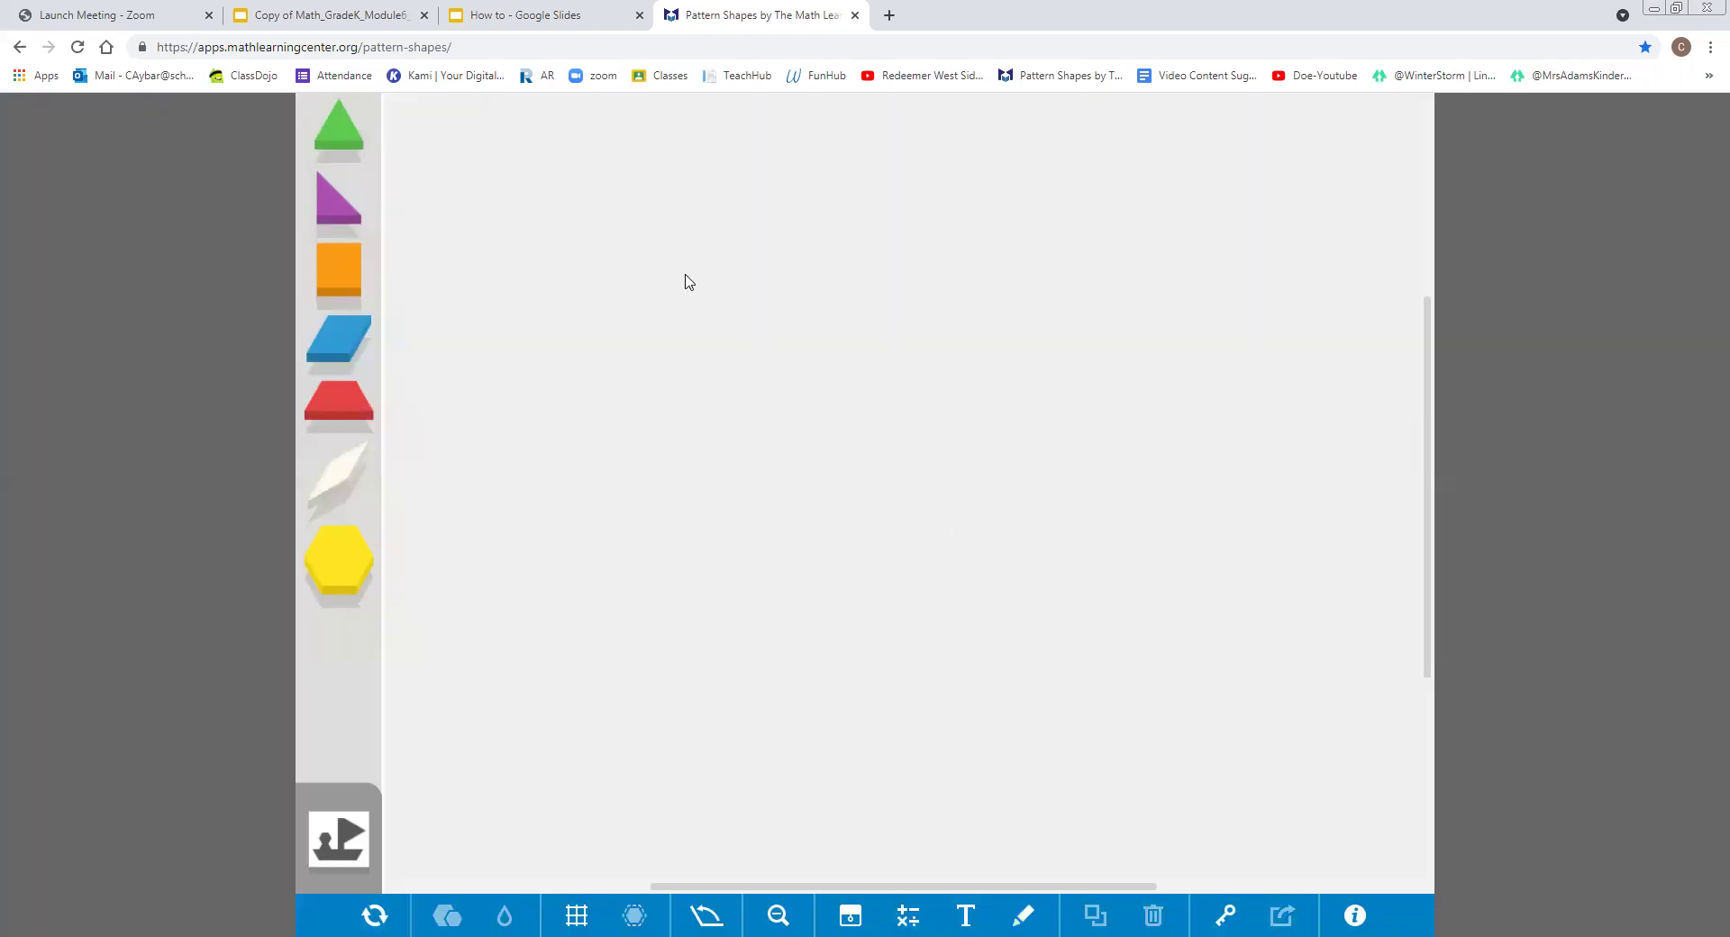
{"action": "left_click", "coordinate": [1023, 915]}
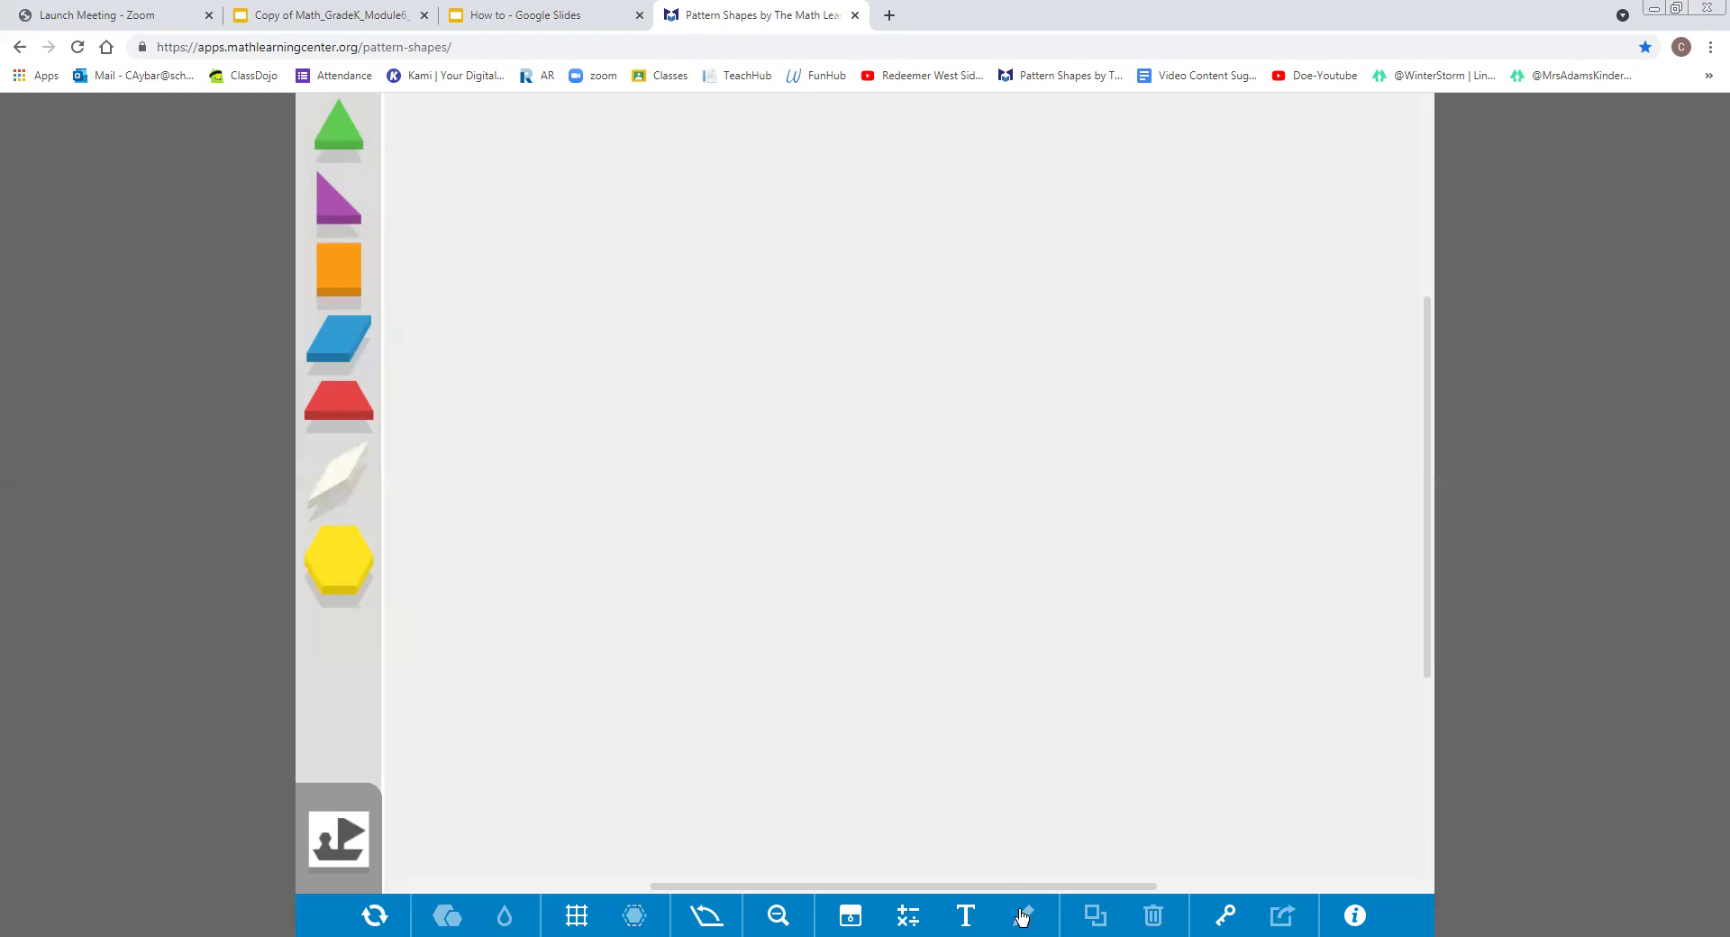
{"action": "left_click", "coordinate": [607, 277]}
{"action": "left_click_drag", "start_coordinate": [607, 344], "coordinate": [601, 419]}
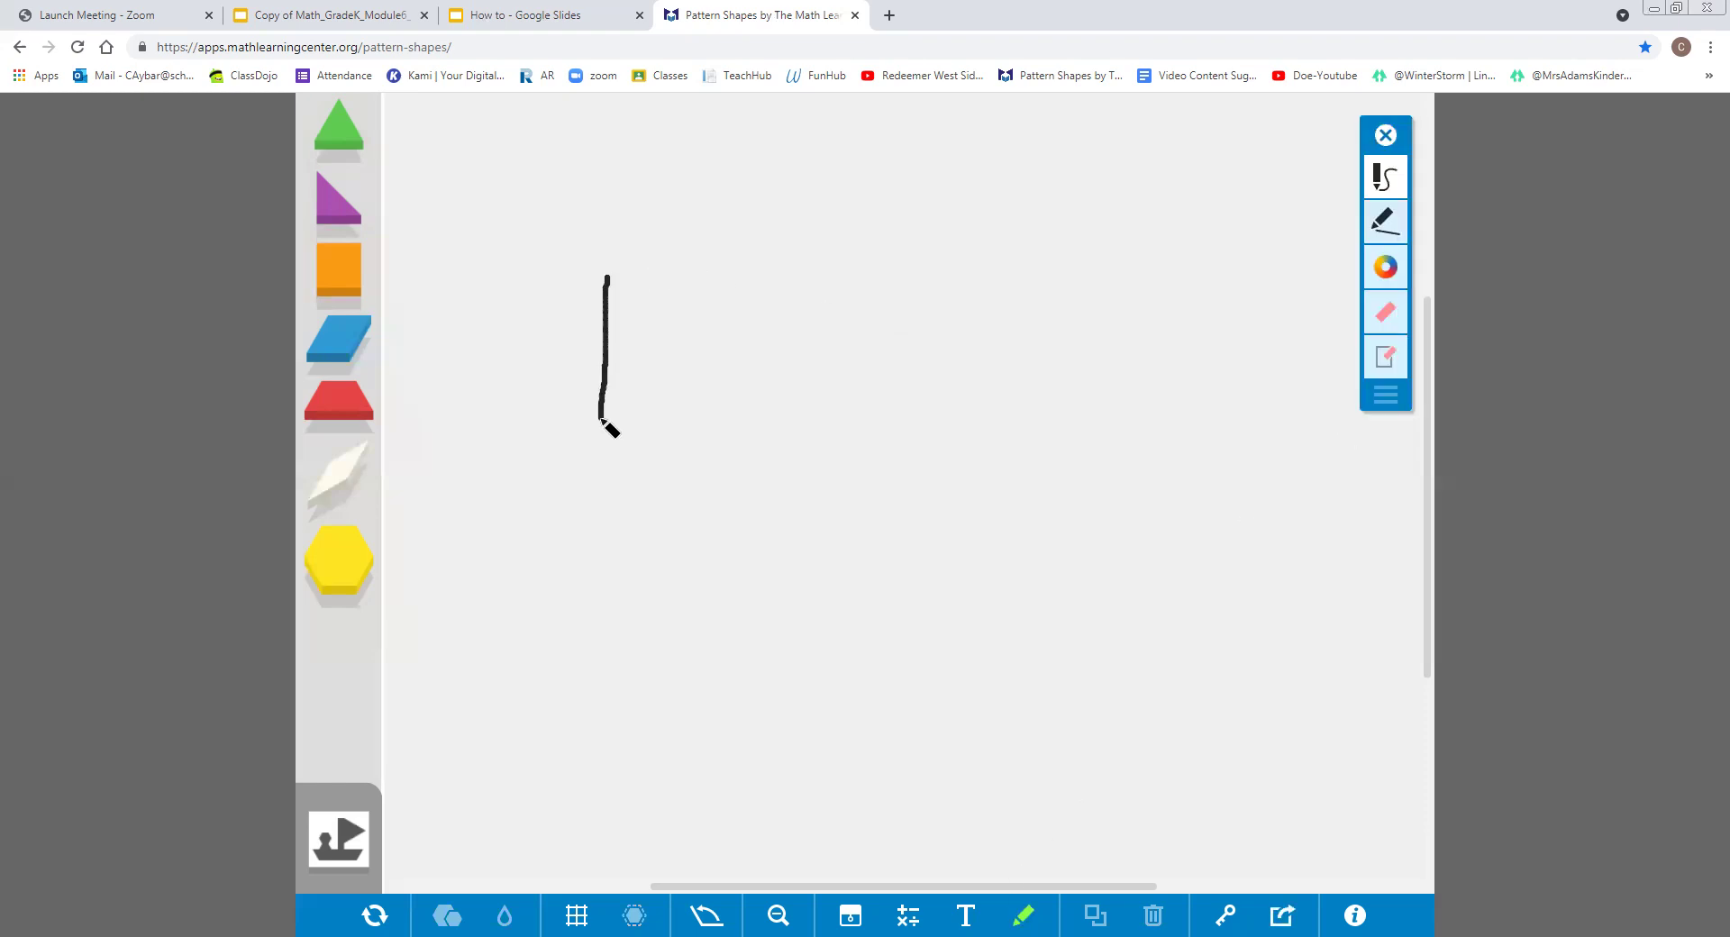
{"action": "left_click_drag", "start_coordinate": [608, 278], "coordinate": [747, 280]}
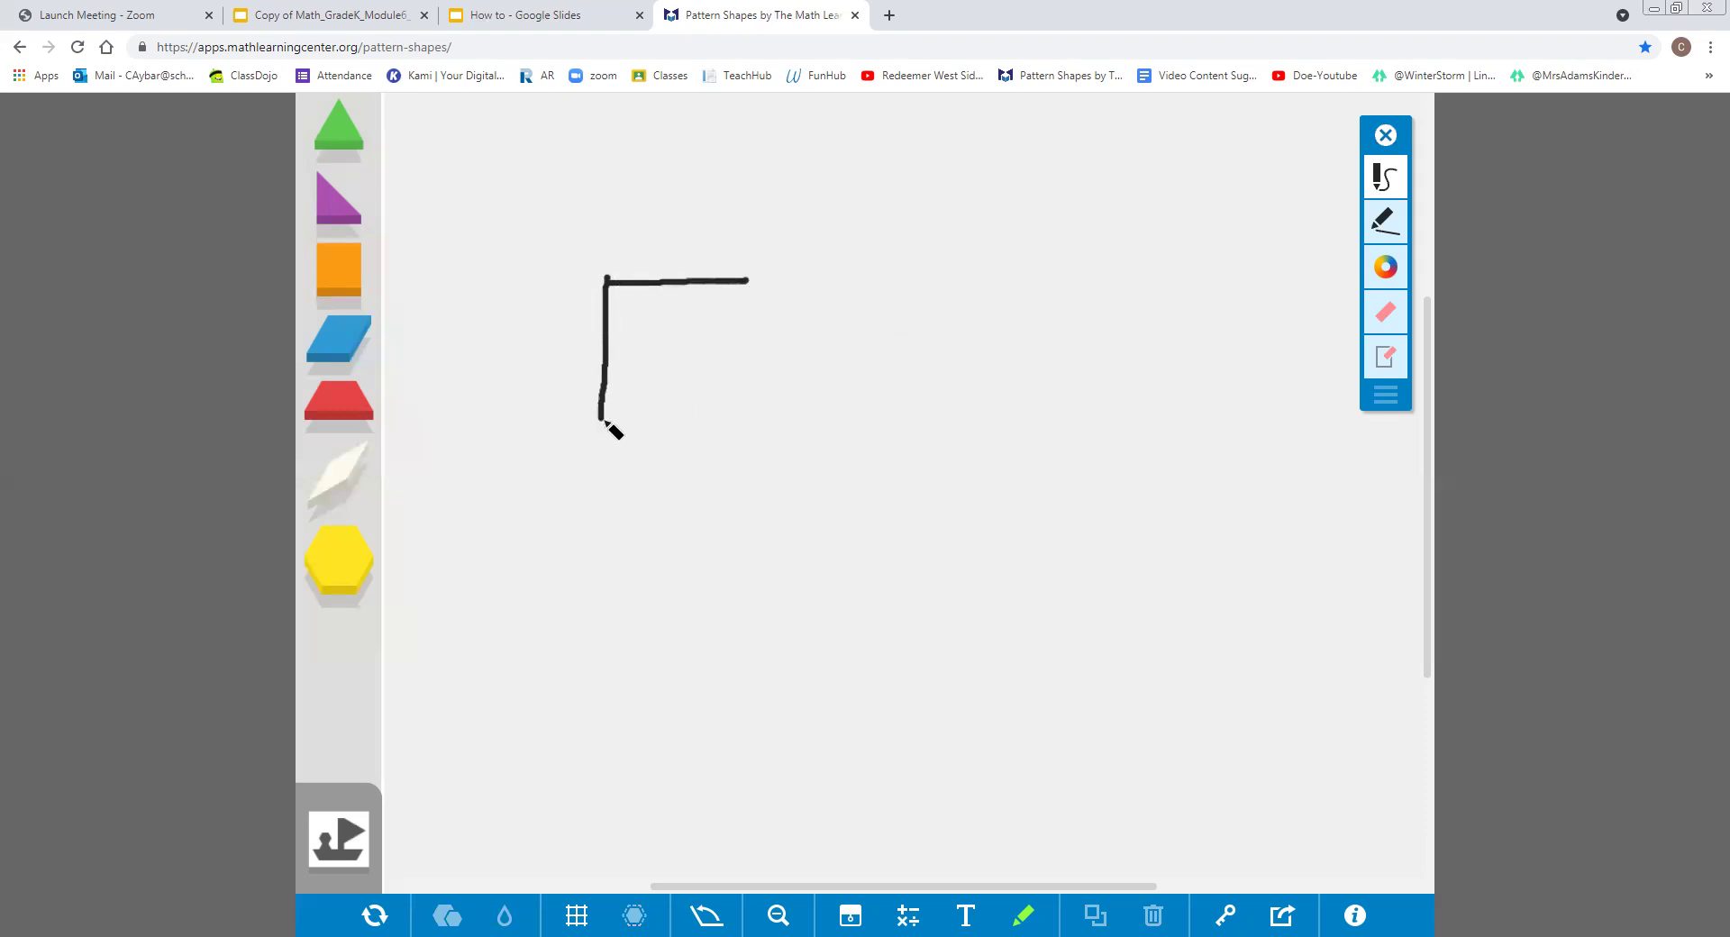
{"action": "left_click_drag", "start_coordinate": [601, 419], "coordinate": [709, 418]}
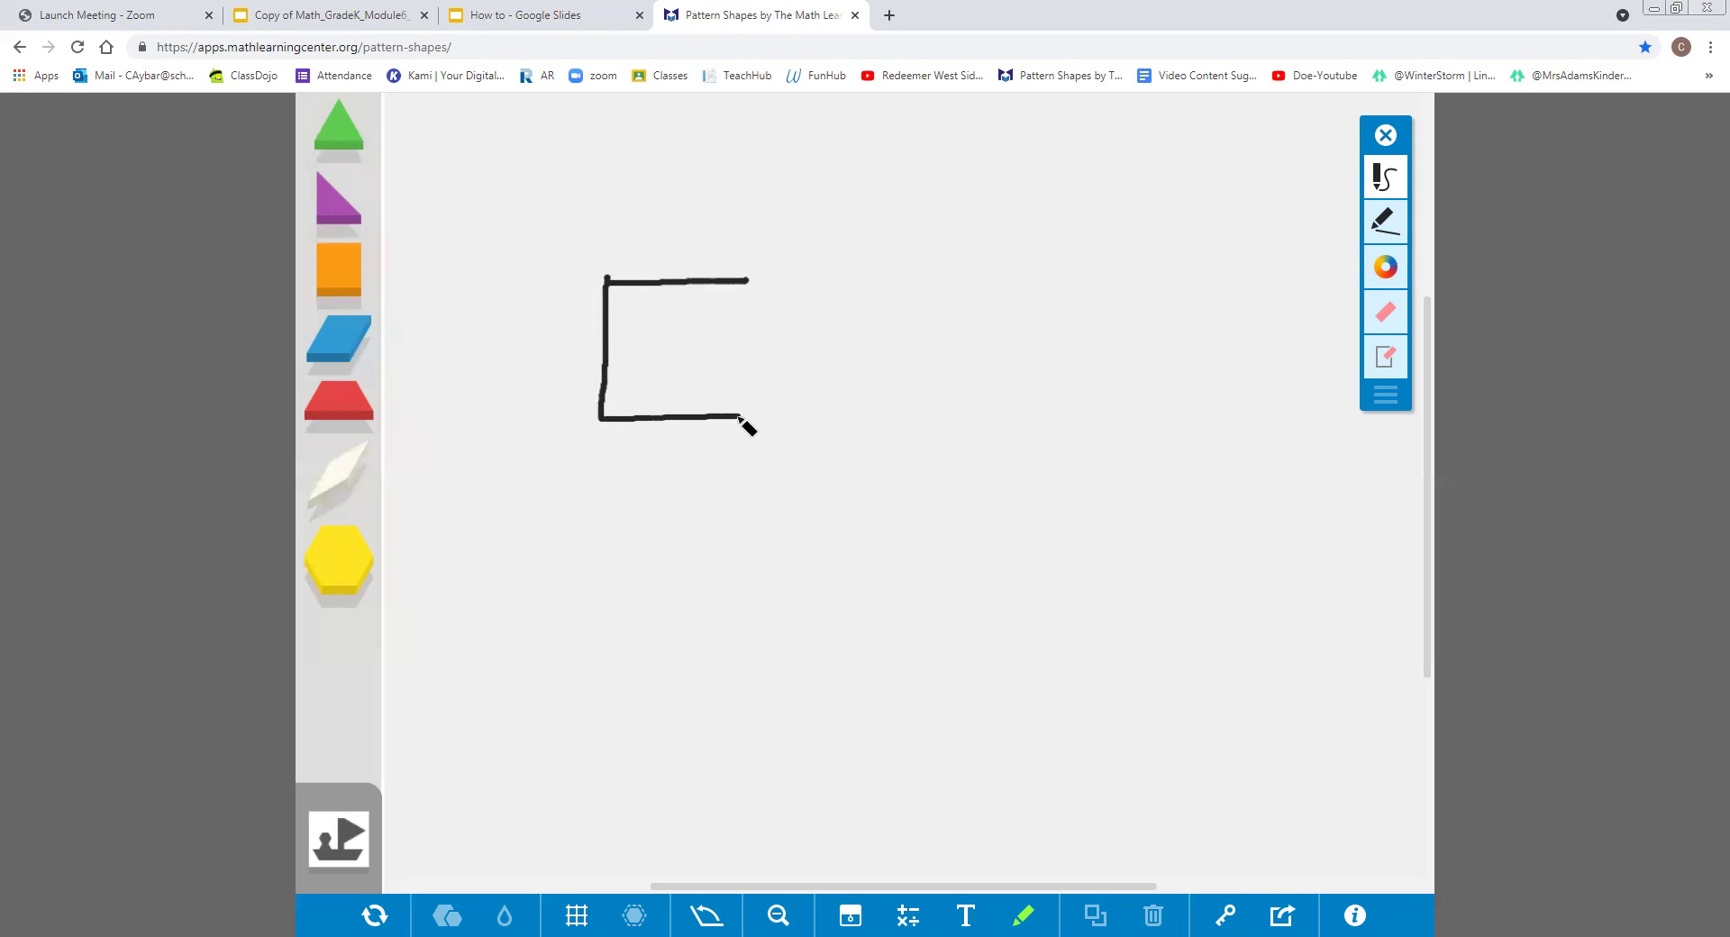
{"action": "left_click_drag", "start_coordinate": [747, 280], "coordinate": [747, 416]}
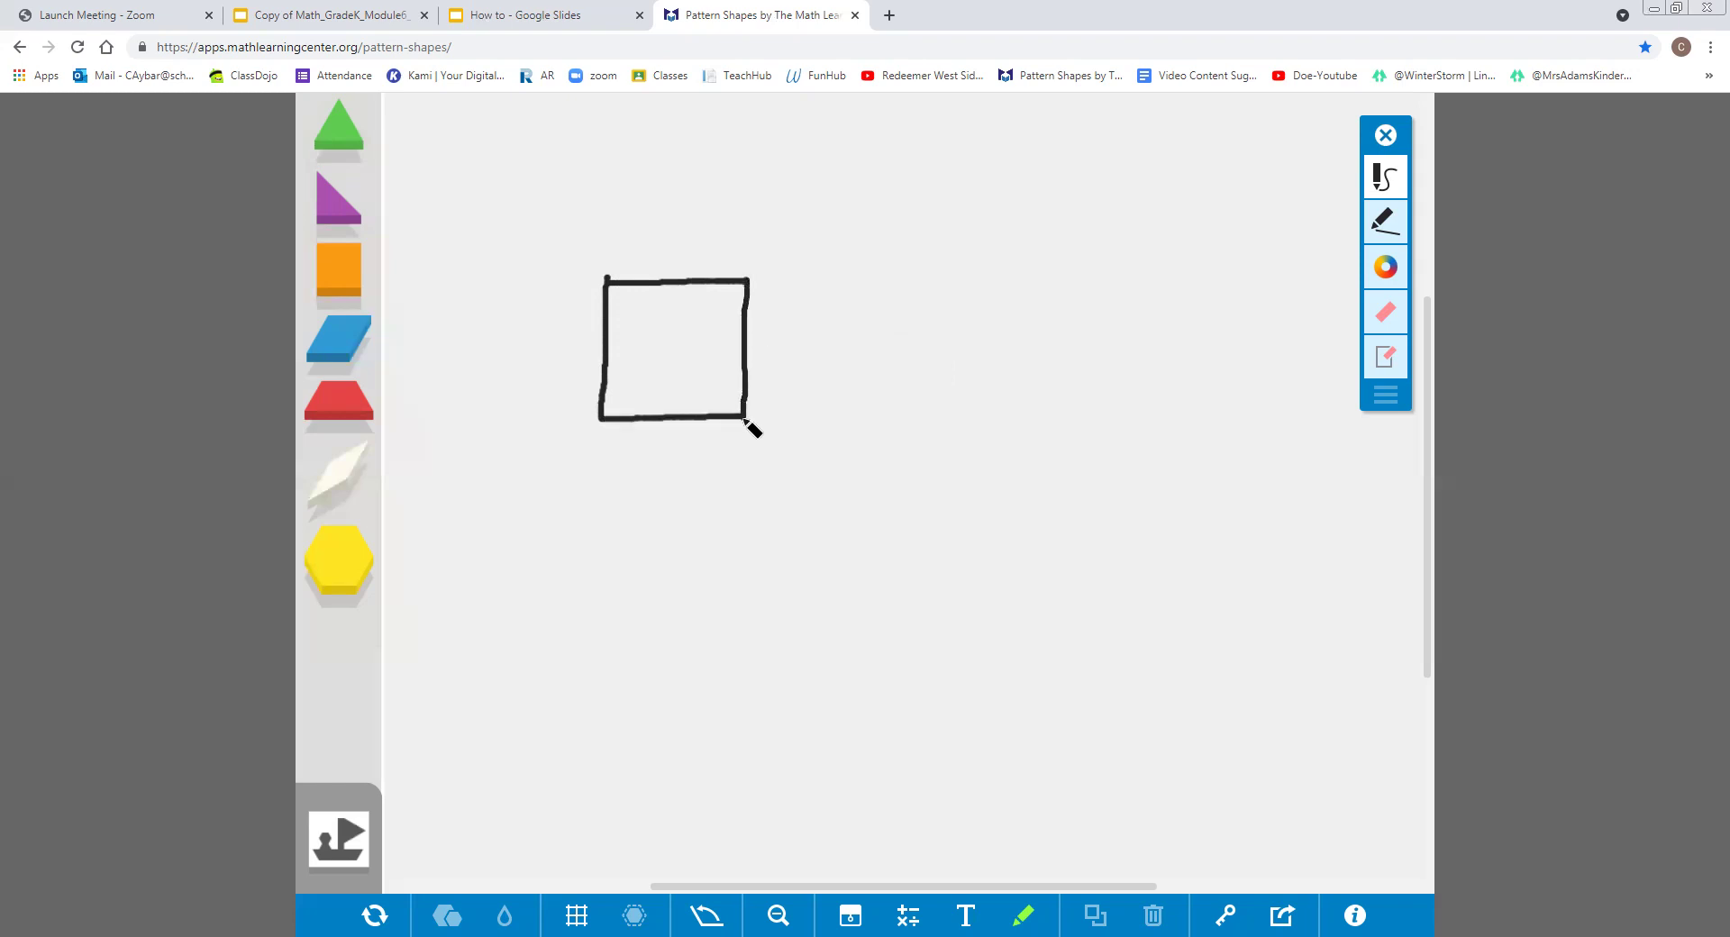
Mark the square's sides with orange X marks.
{"action": "left_click", "coordinate": [1383, 268]}
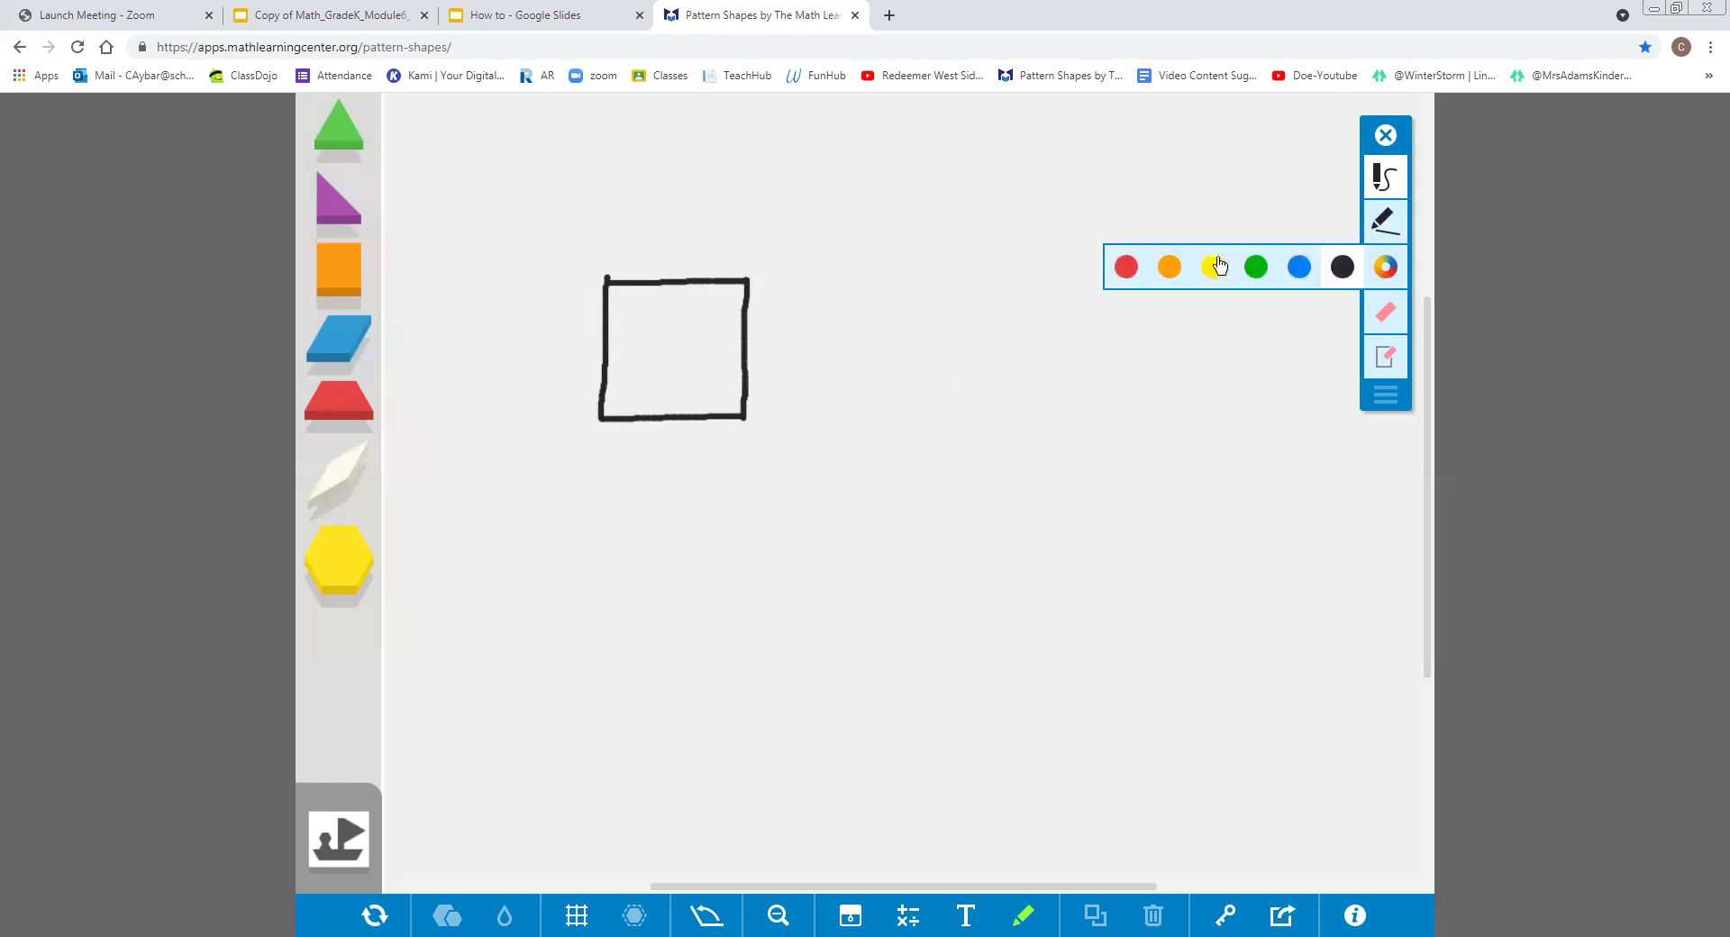
{"action": "left_click", "coordinate": [1170, 267]}
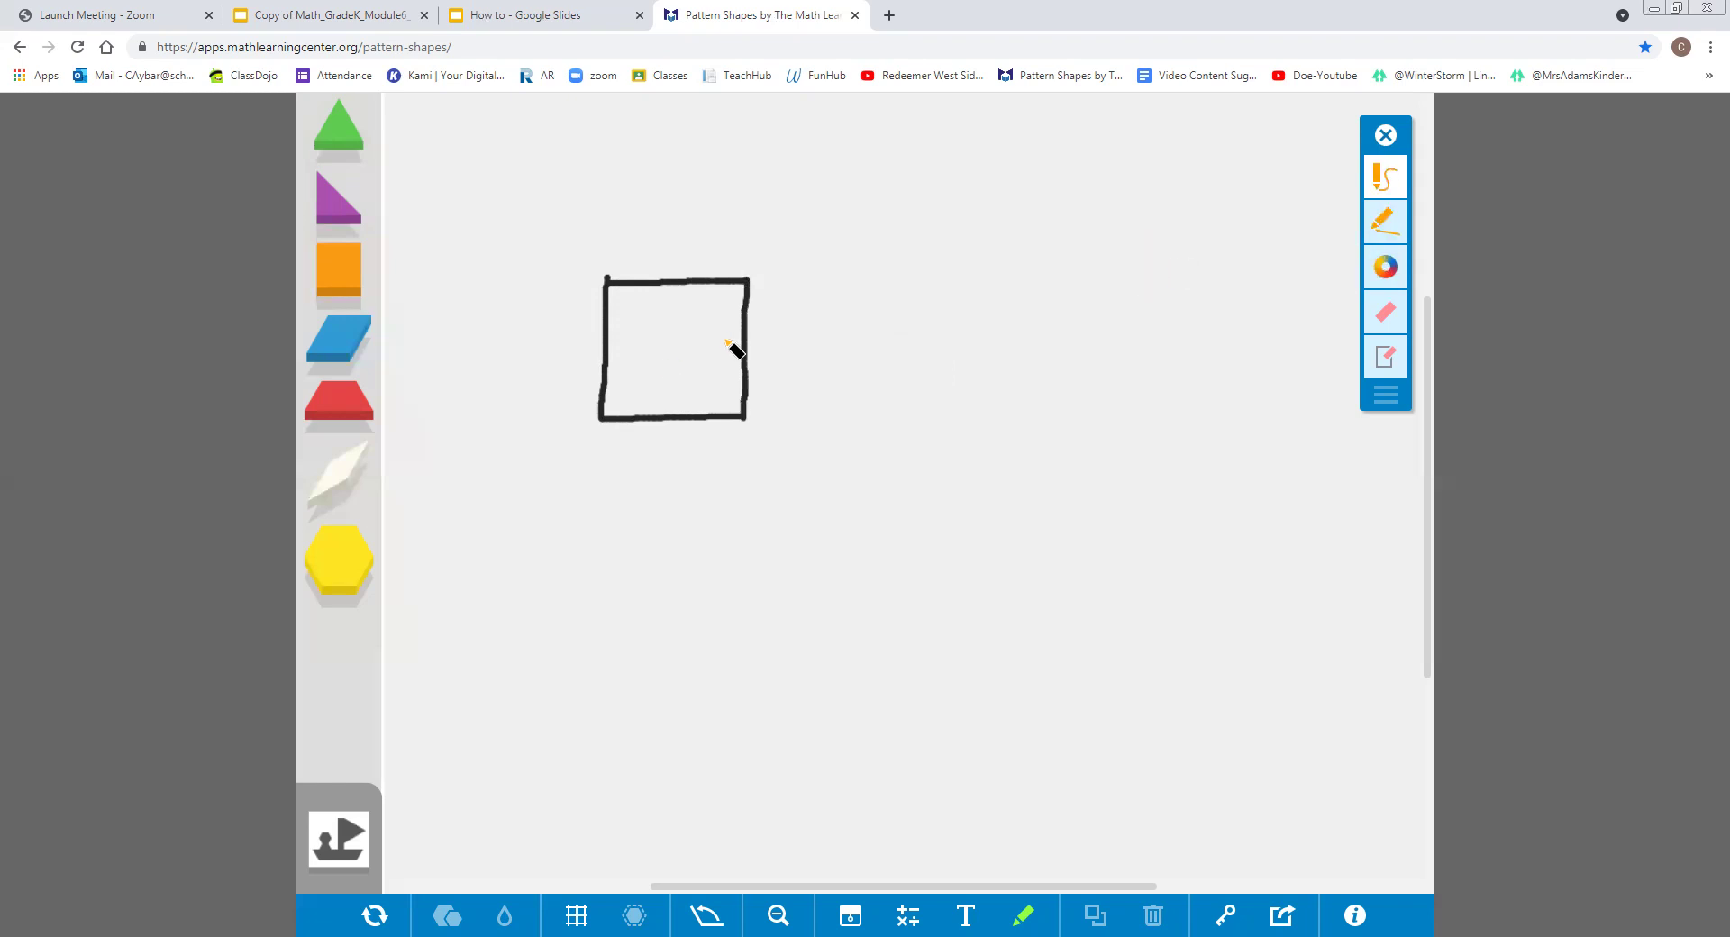
{"action": "mouse_move", "coordinate": [724, 338]}
{"action": "left_mouse_down"}
{"action": "mouse_move", "coordinate": [763, 351]}
{"action": "mouse_move", "coordinate": [722, 364]}
{"action": "left_mouse_up"}
{"action": "mouse_move", "coordinate": [668, 265]}
{"action": "left_mouse_down"}
{"action": "mouse_move", "coordinate": [687, 289]}
{"action": "mouse_move", "coordinate": [669, 291]}
{"action": "left_mouse_up"}
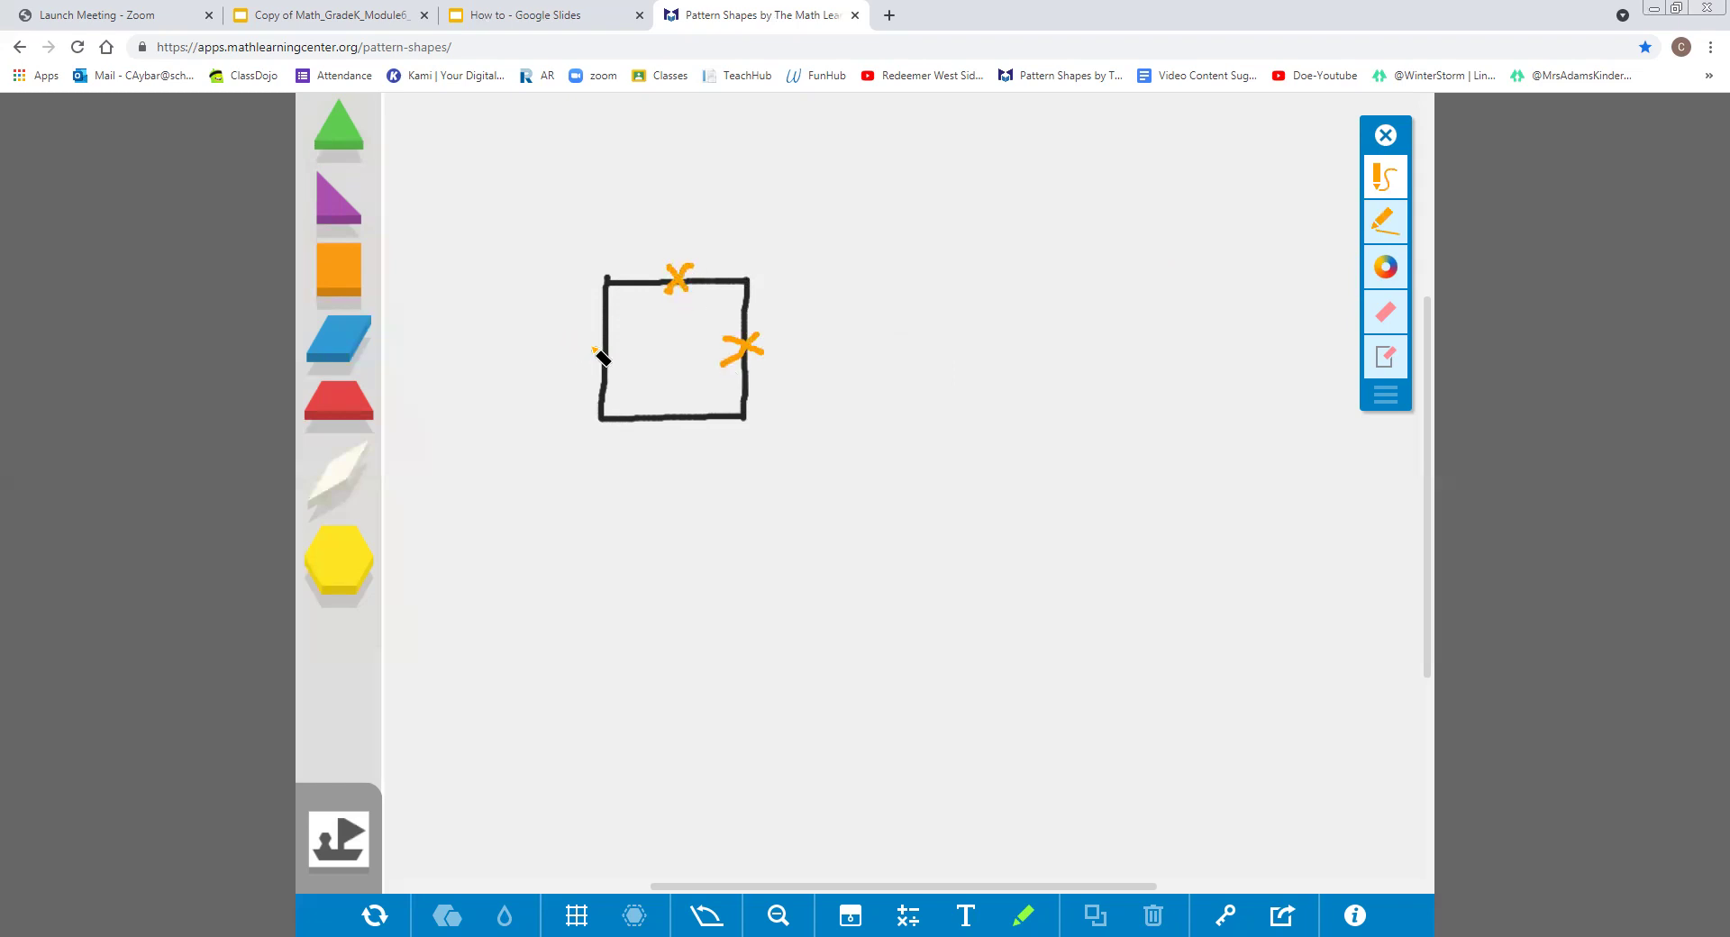
{"action": "mouse_move", "coordinate": [590, 346]}
{"action": "left_mouse_down"}
{"action": "mouse_move", "coordinate": [623, 350]}
{"action": "mouse_move", "coordinate": [605, 367]}
{"action": "mouse_move", "coordinate": [683, 433]}
{"action": "mouse_move", "coordinate": [669, 442]}
{"action": "left_mouse_up"}
Circle all four corners of the square in green.
{"action": "left_click", "coordinate": [1386, 270]}
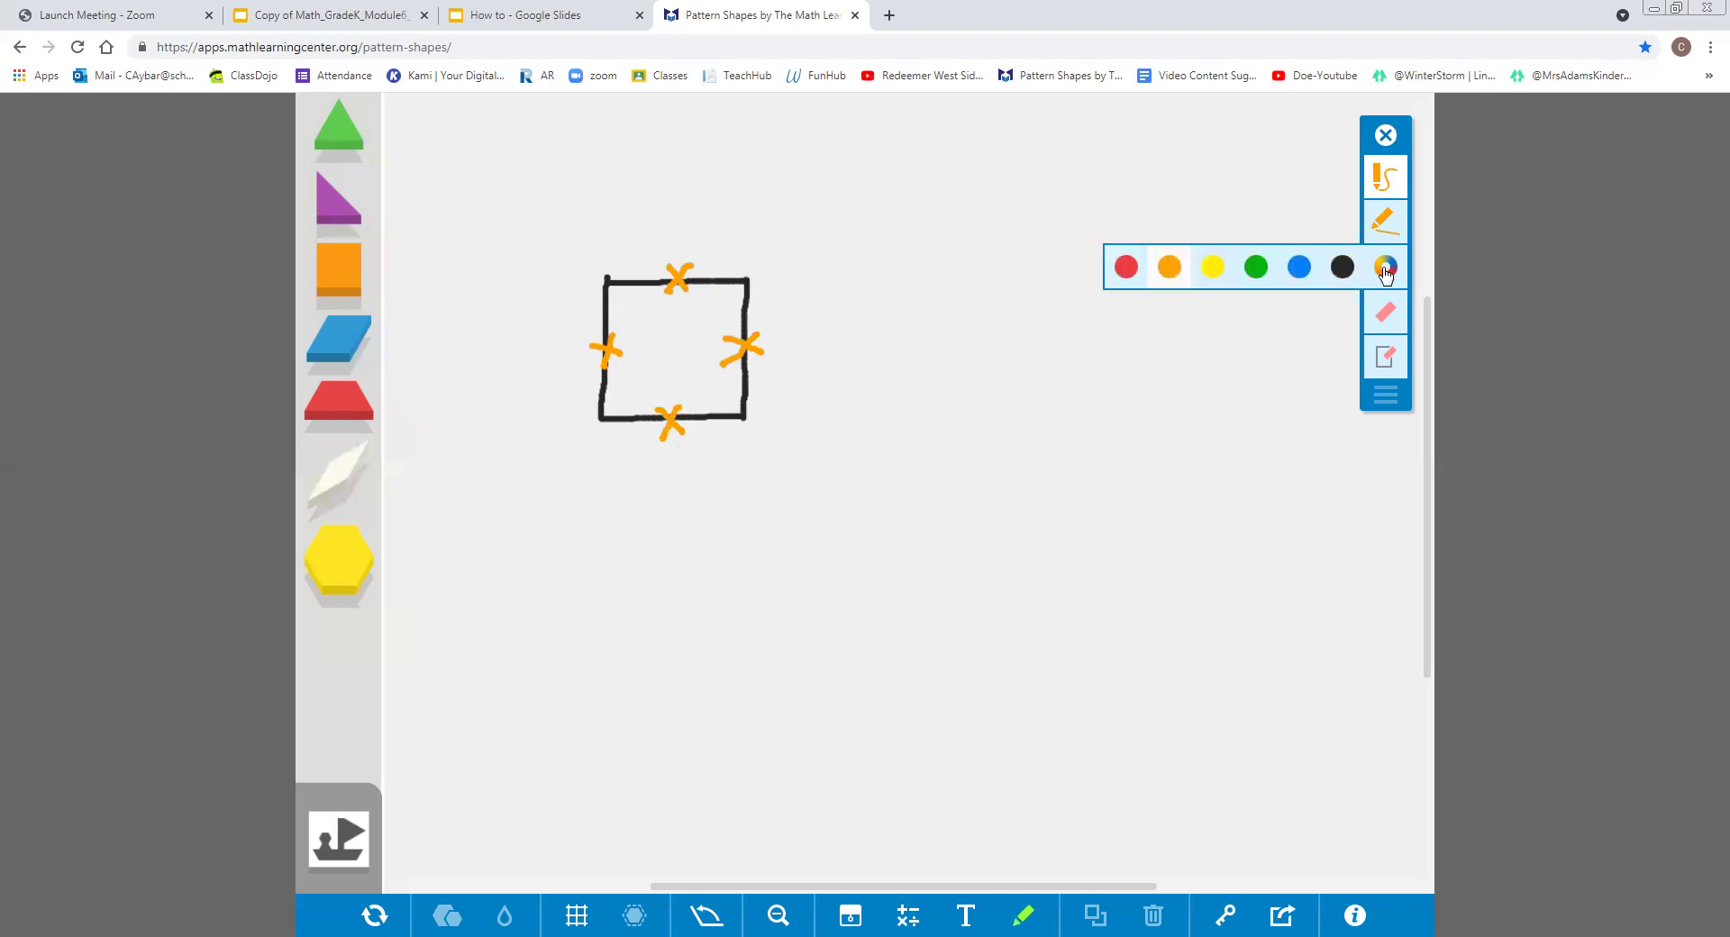
{"action": "left_click", "coordinate": [1256, 267]}
{"action": "mouse_move", "coordinate": [748, 268]}
{"action": "left_mouse_down"}
{"action": "mouse_move", "coordinate": [732, 293]}
{"action": "mouse_move", "coordinate": [770, 305]}
{"action": "mouse_move", "coordinate": [750, 269]}
{"action": "left_mouse_up"}
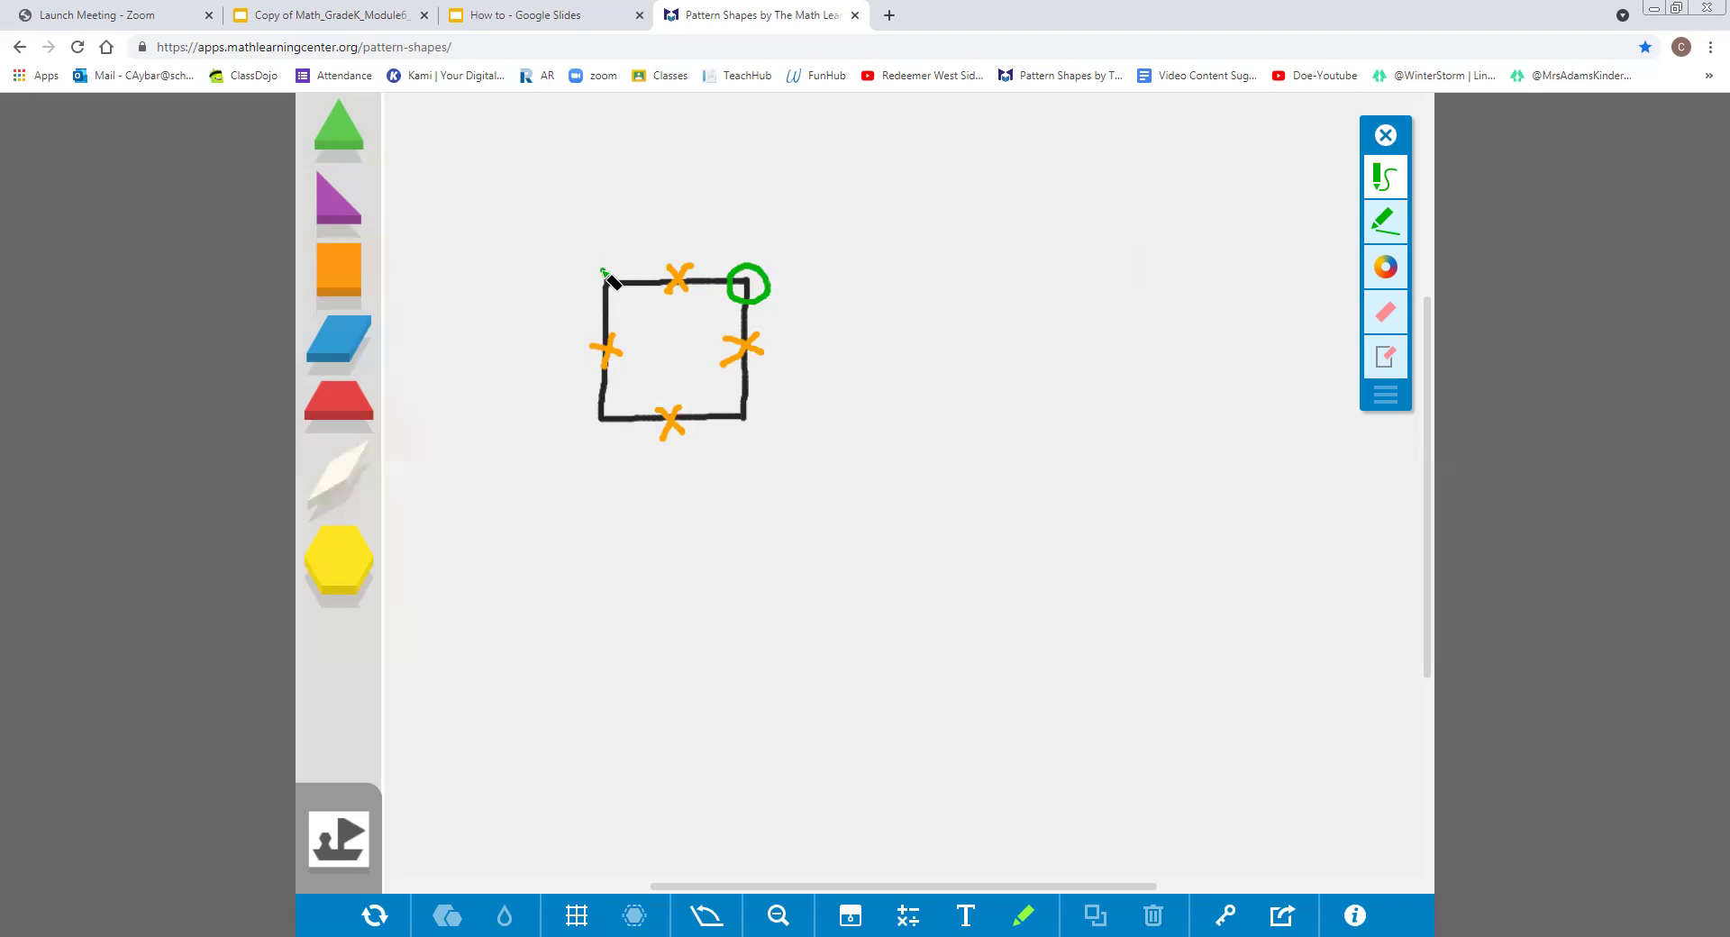
{"action": "mouse_move", "coordinate": [602, 269]}
{"action": "left_mouse_down"}
{"action": "mouse_move", "coordinate": [595, 303]}
{"action": "mouse_move", "coordinate": [637, 287]}
{"action": "mouse_move", "coordinate": [604, 270]}
{"action": "left_mouse_up"}
{"action": "mouse_move", "coordinate": [602, 401]}
{"action": "left_mouse_down"}
{"action": "mouse_move", "coordinate": [630, 424]}
{"action": "mouse_move", "coordinate": [617, 401]}
{"action": "left_mouse_up"}
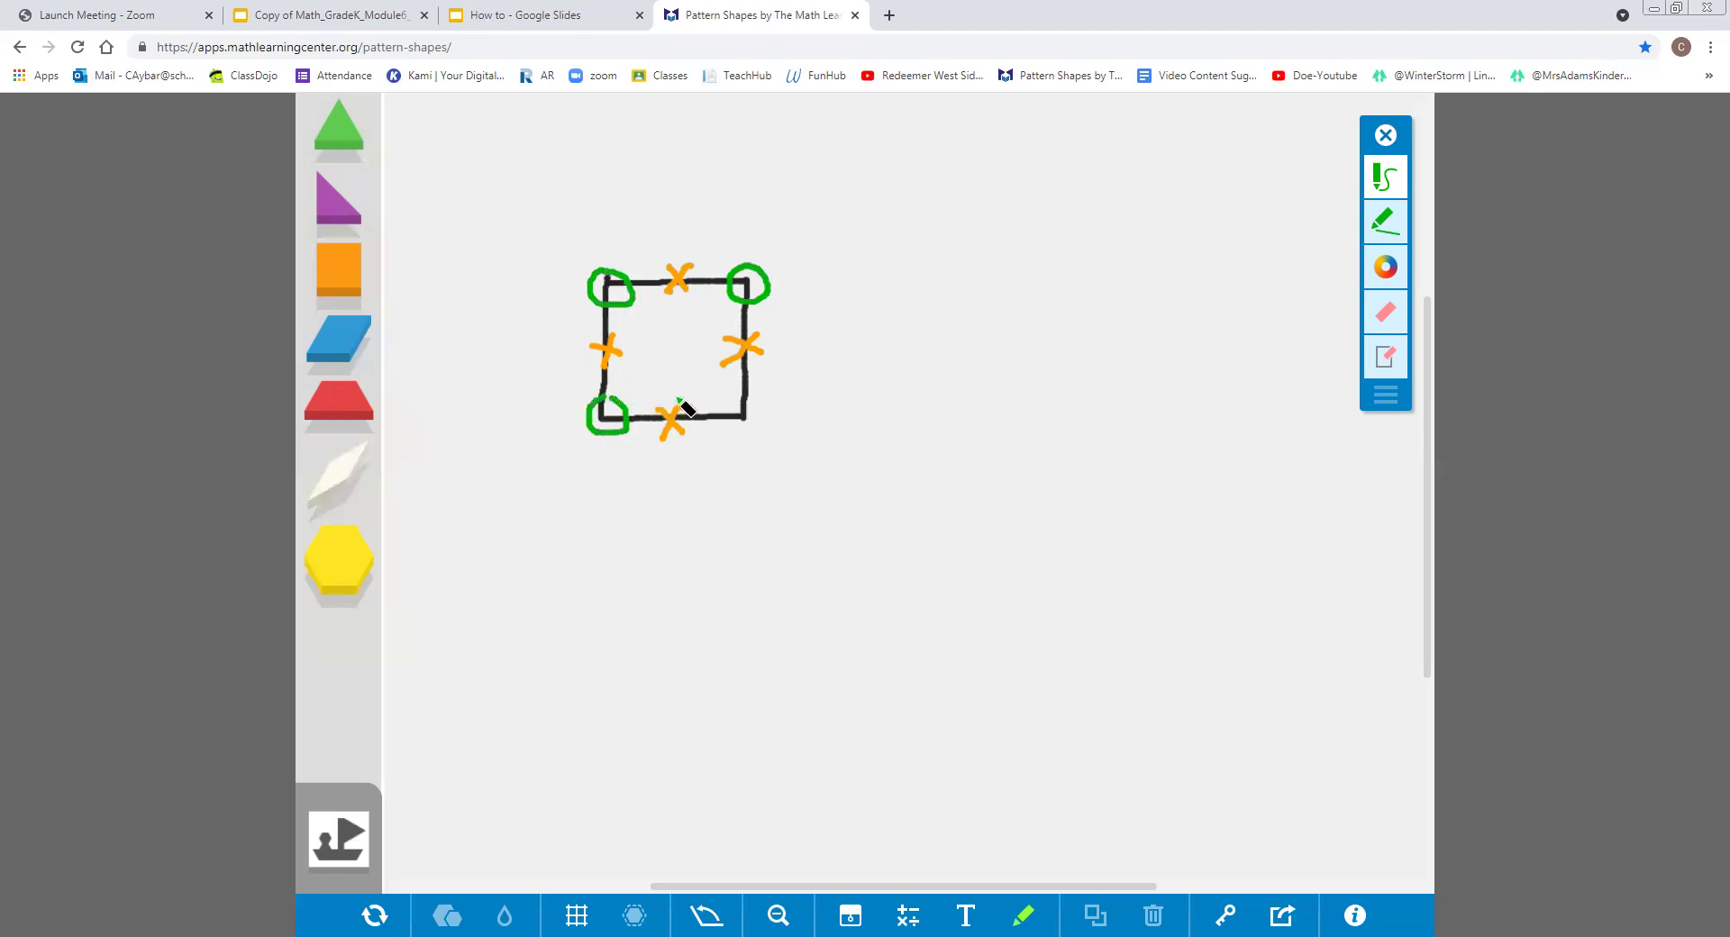
{"action": "mouse_move", "coordinate": [746, 403]}
{"action": "left_mouse_down"}
{"action": "mouse_move", "coordinate": [745, 450]}
{"action": "mouse_move", "coordinate": [760, 412]}
{"action": "mouse_move", "coordinate": [744, 400]}
{"action": "left_mouse_up"}
Return to the lesson deck and show slide 12, Explore D with the unfinished triangle.
{"action": "left_click", "coordinate": [326, 15]}
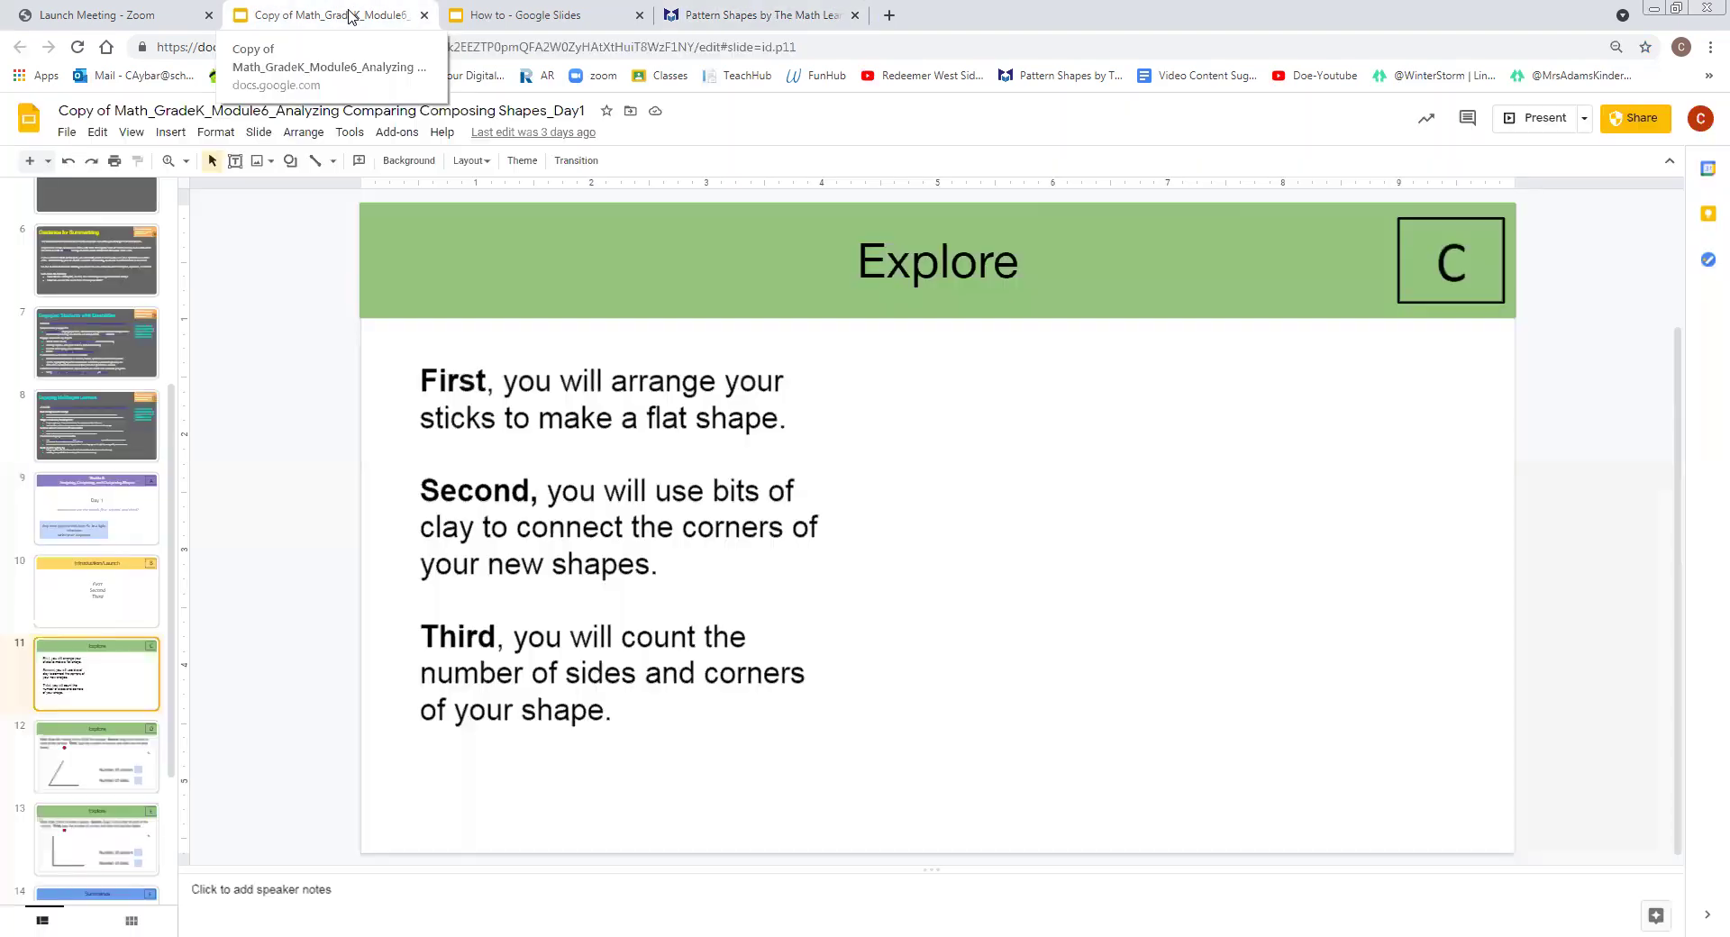
{"action": "left_click", "coordinate": [101, 755]}
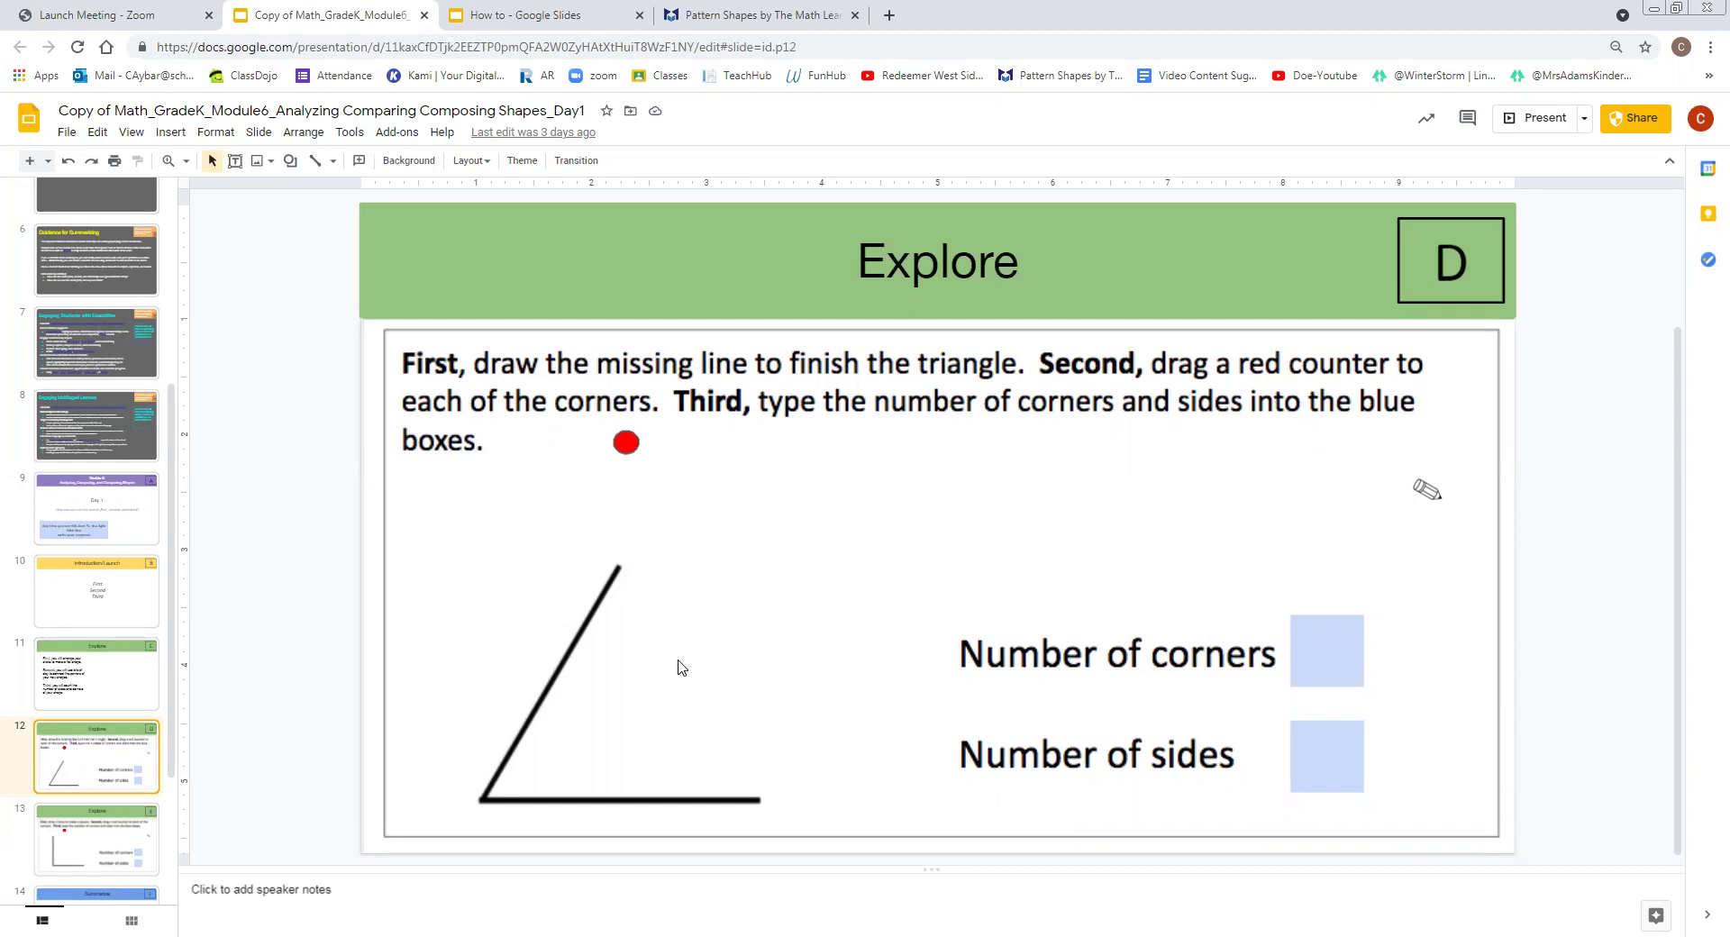
Draw a straight line from the triangle's top vertex to its bottom-right corner.
{"action": "left_click", "coordinate": [333, 162]}
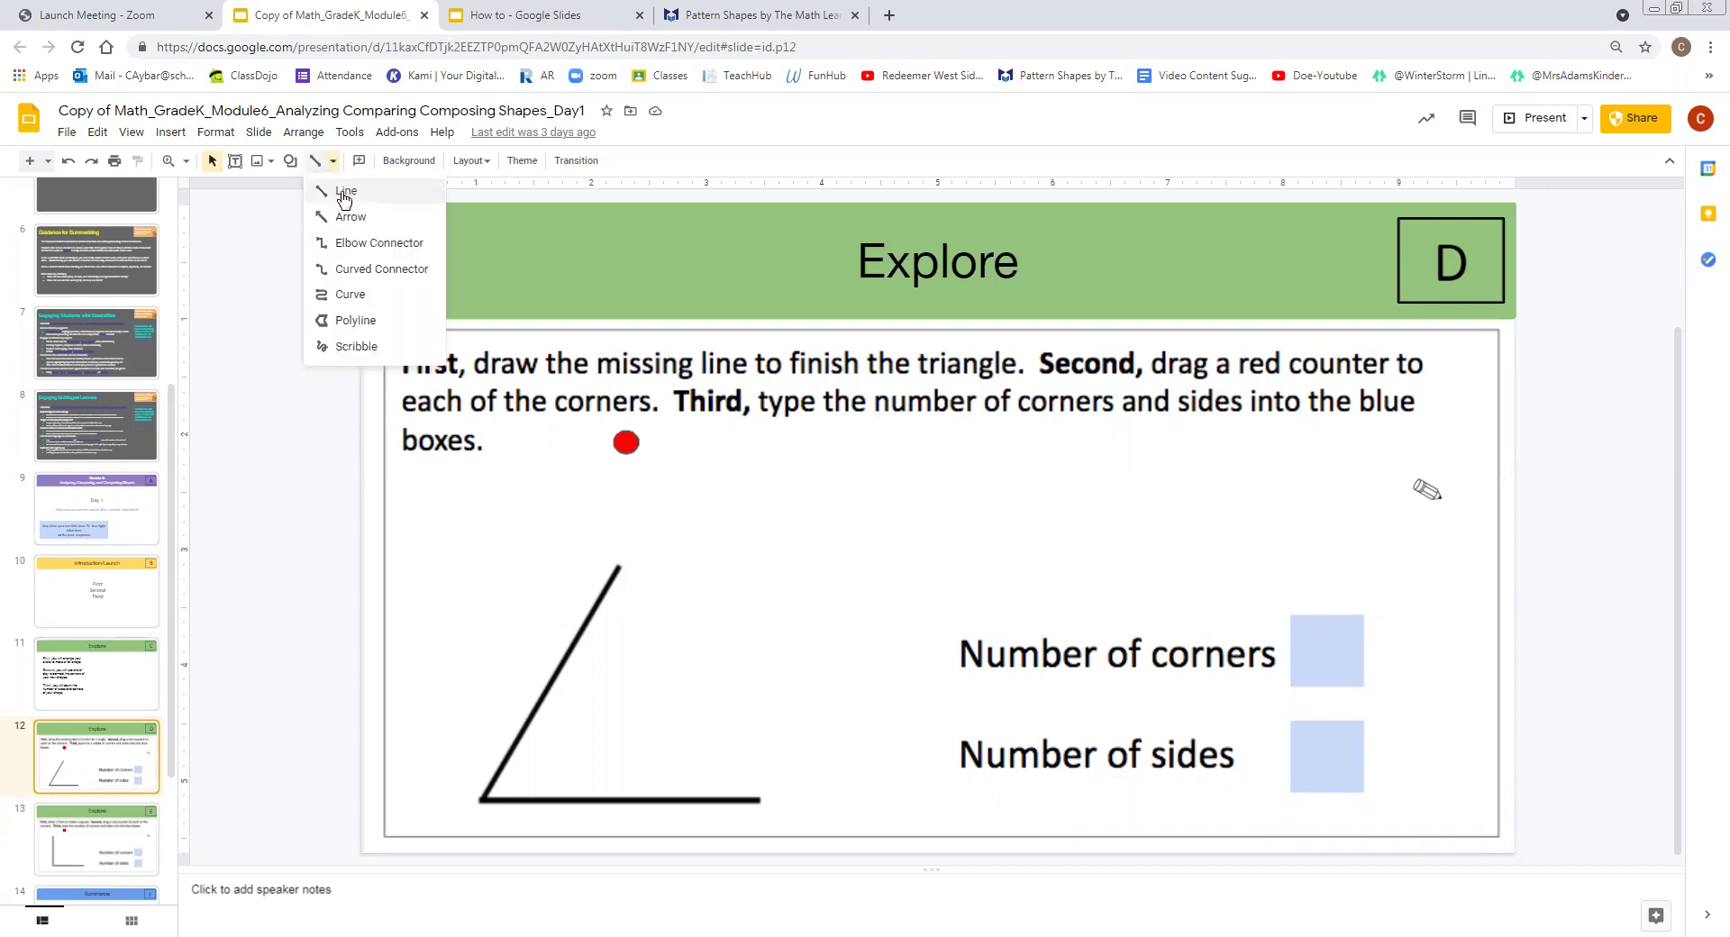
{"action": "left_click", "coordinate": [345, 192]}
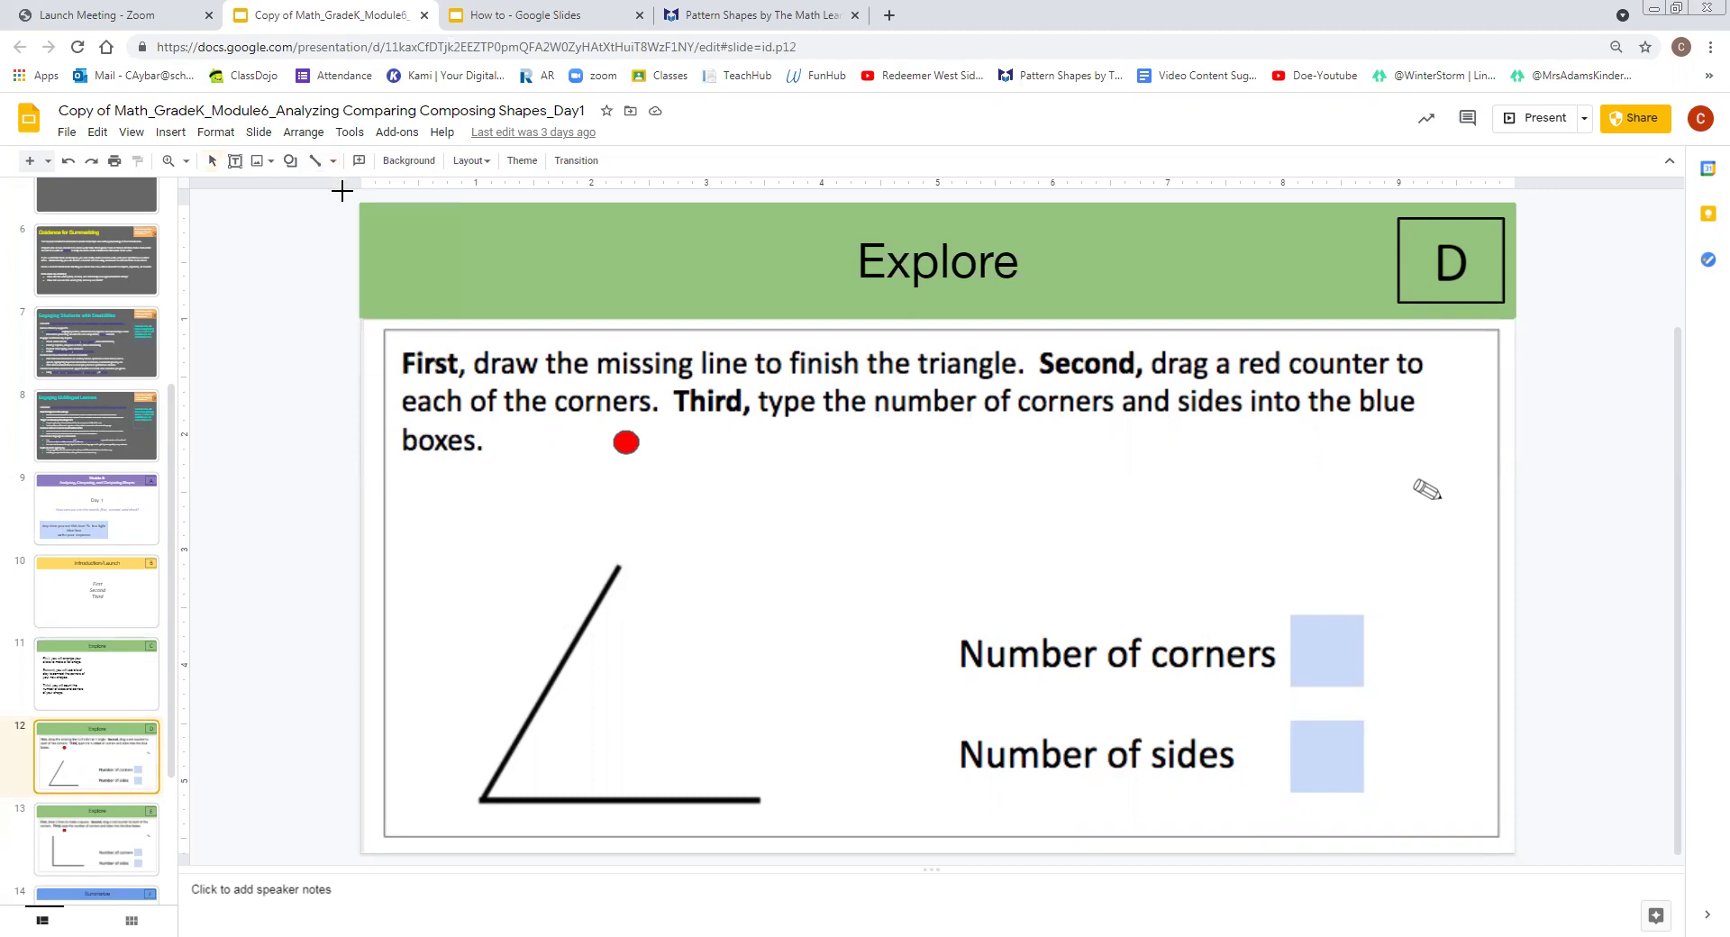
{"action": "left_click_drag", "start_coordinate": [607, 563], "coordinate": [721, 740]}
{"action": "left_click", "coordinate": [619, 574]}
{"action": "left_click", "coordinate": [333, 161]}
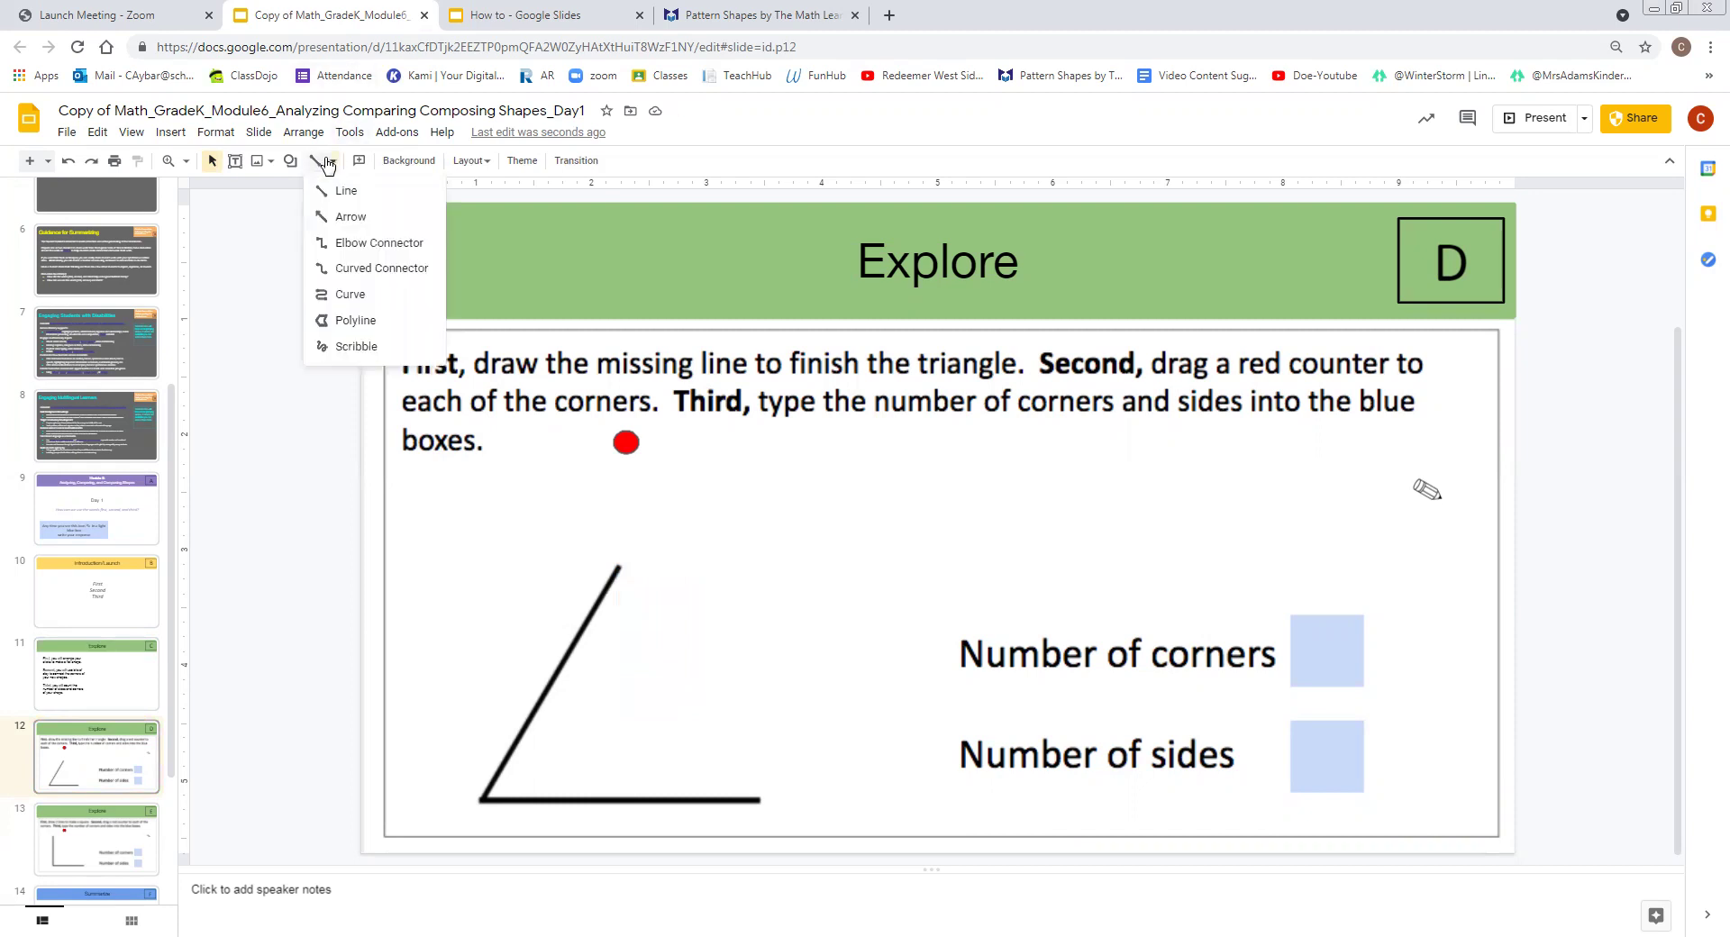
{"action": "left_click", "coordinate": [341, 192]}
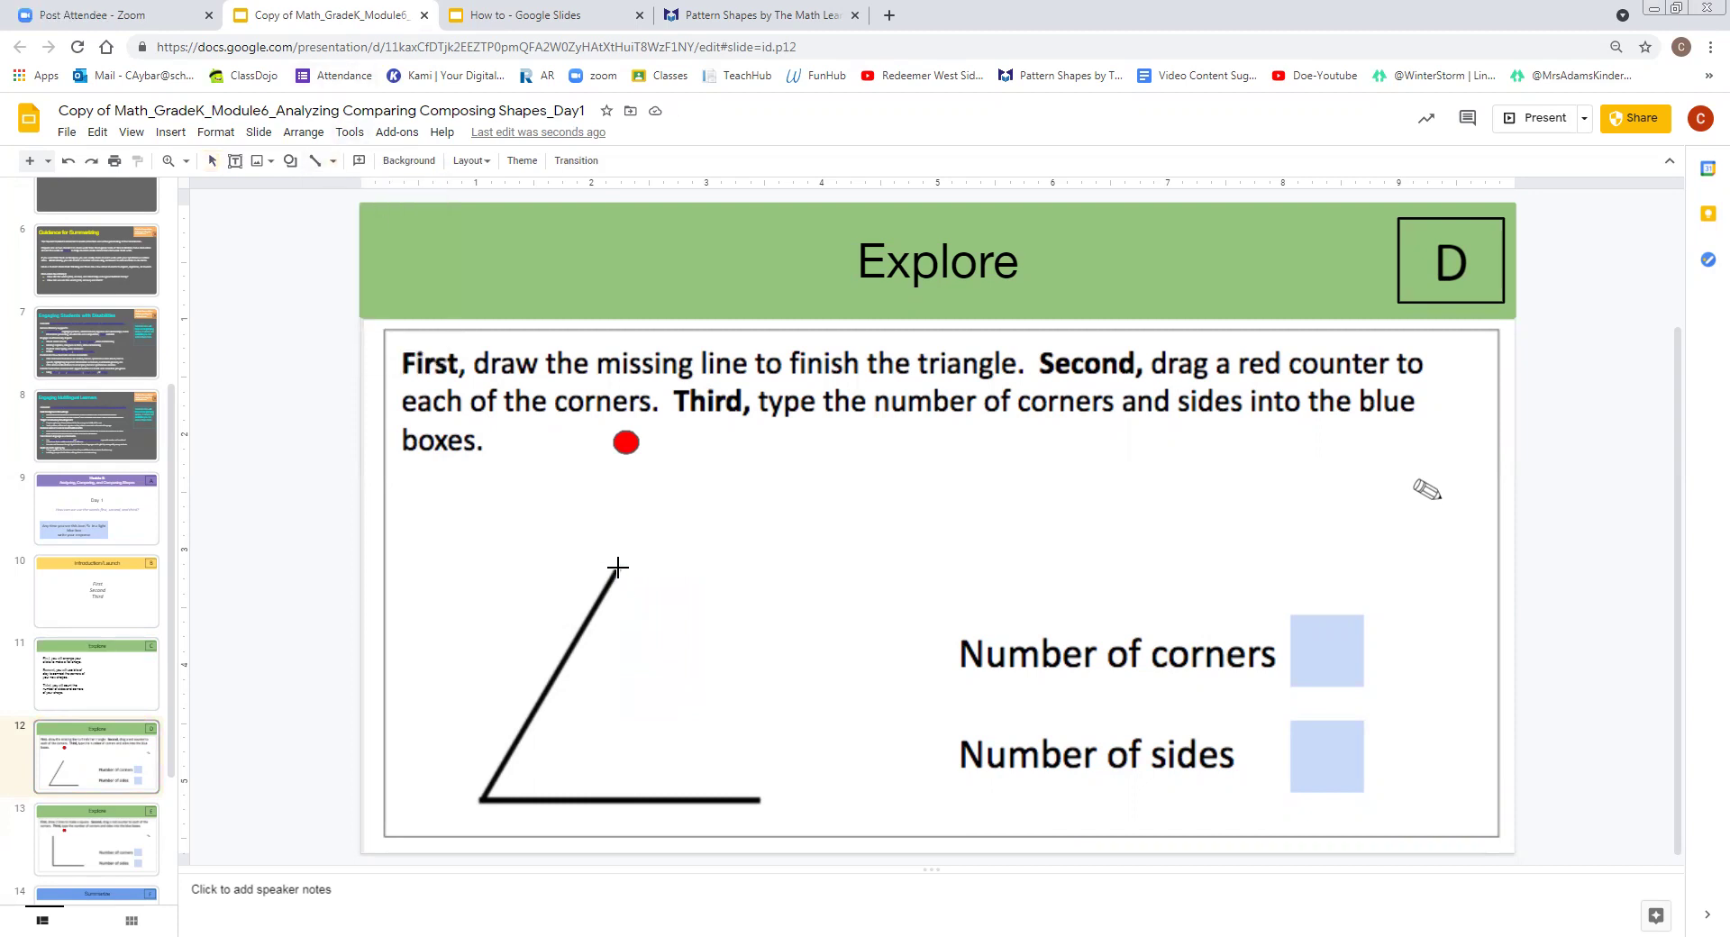
{"action": "left_click_drag", "start_coordinate": [619, 567], "coordinate": [759, 801]}
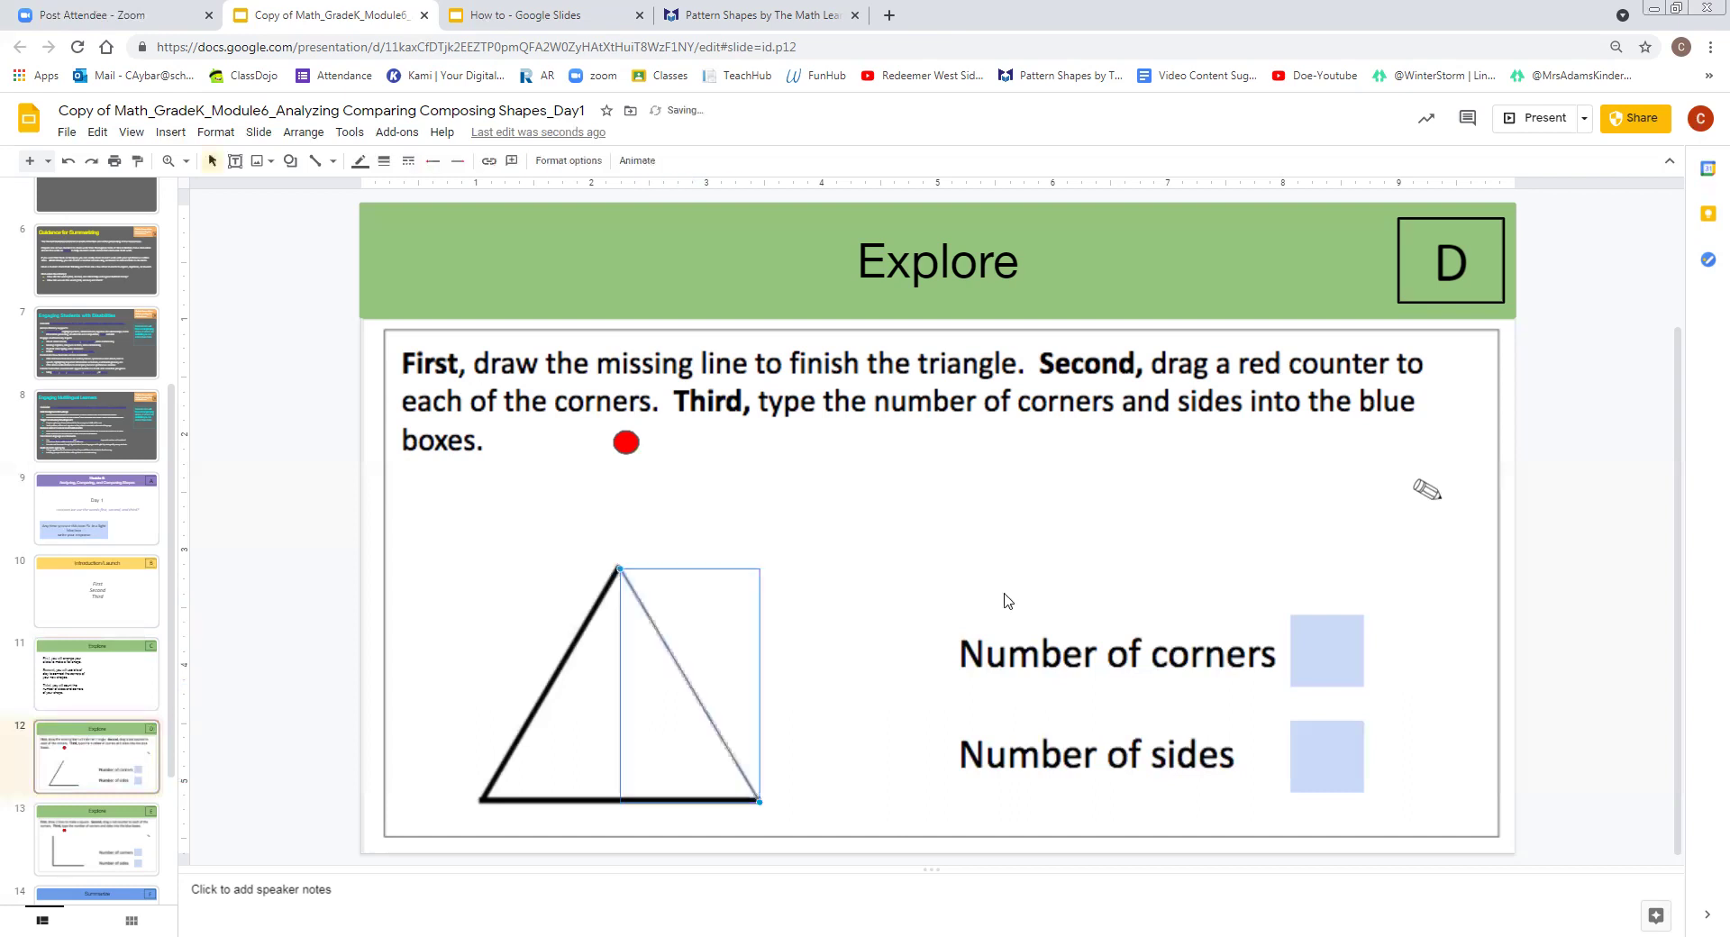
{"action": "key", "text": "Escape"}
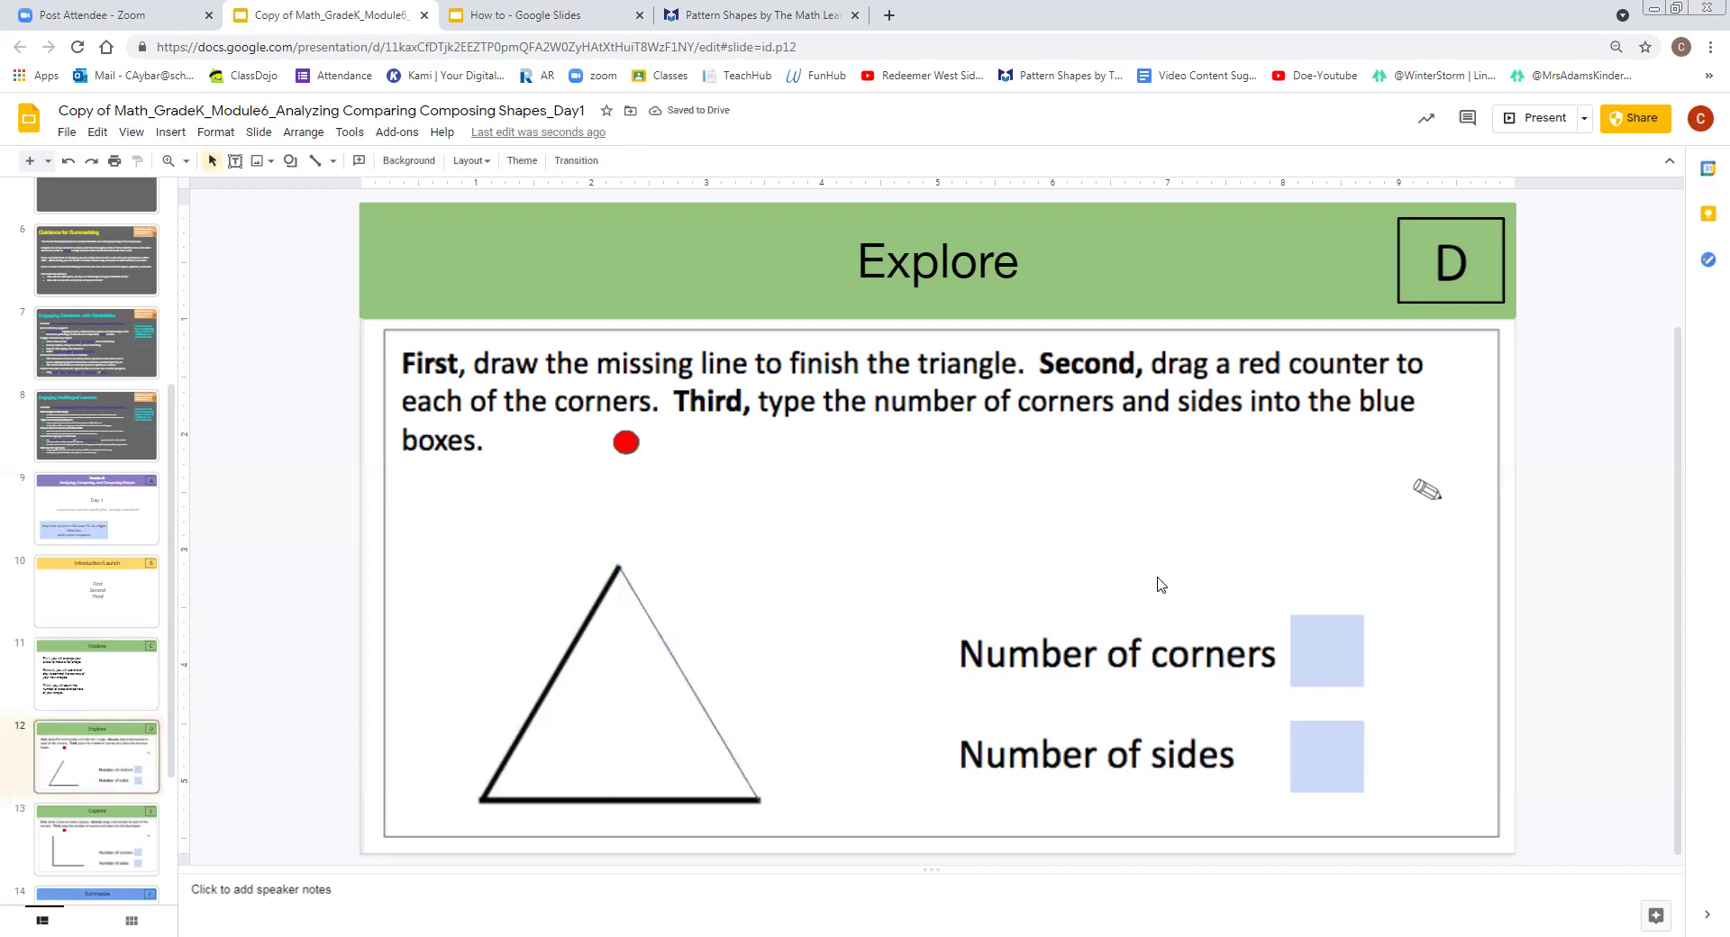
Put red counter copies on the triangle's top, bottom-left and bottom-right corners.
{"action": "left_click_drag", "start_coordinate": [626, 442], "coordinate": [626, 577]}
{"action": "left_click_drag", "start_coordinate": [624, 440], "coordinate": [482, 801]}
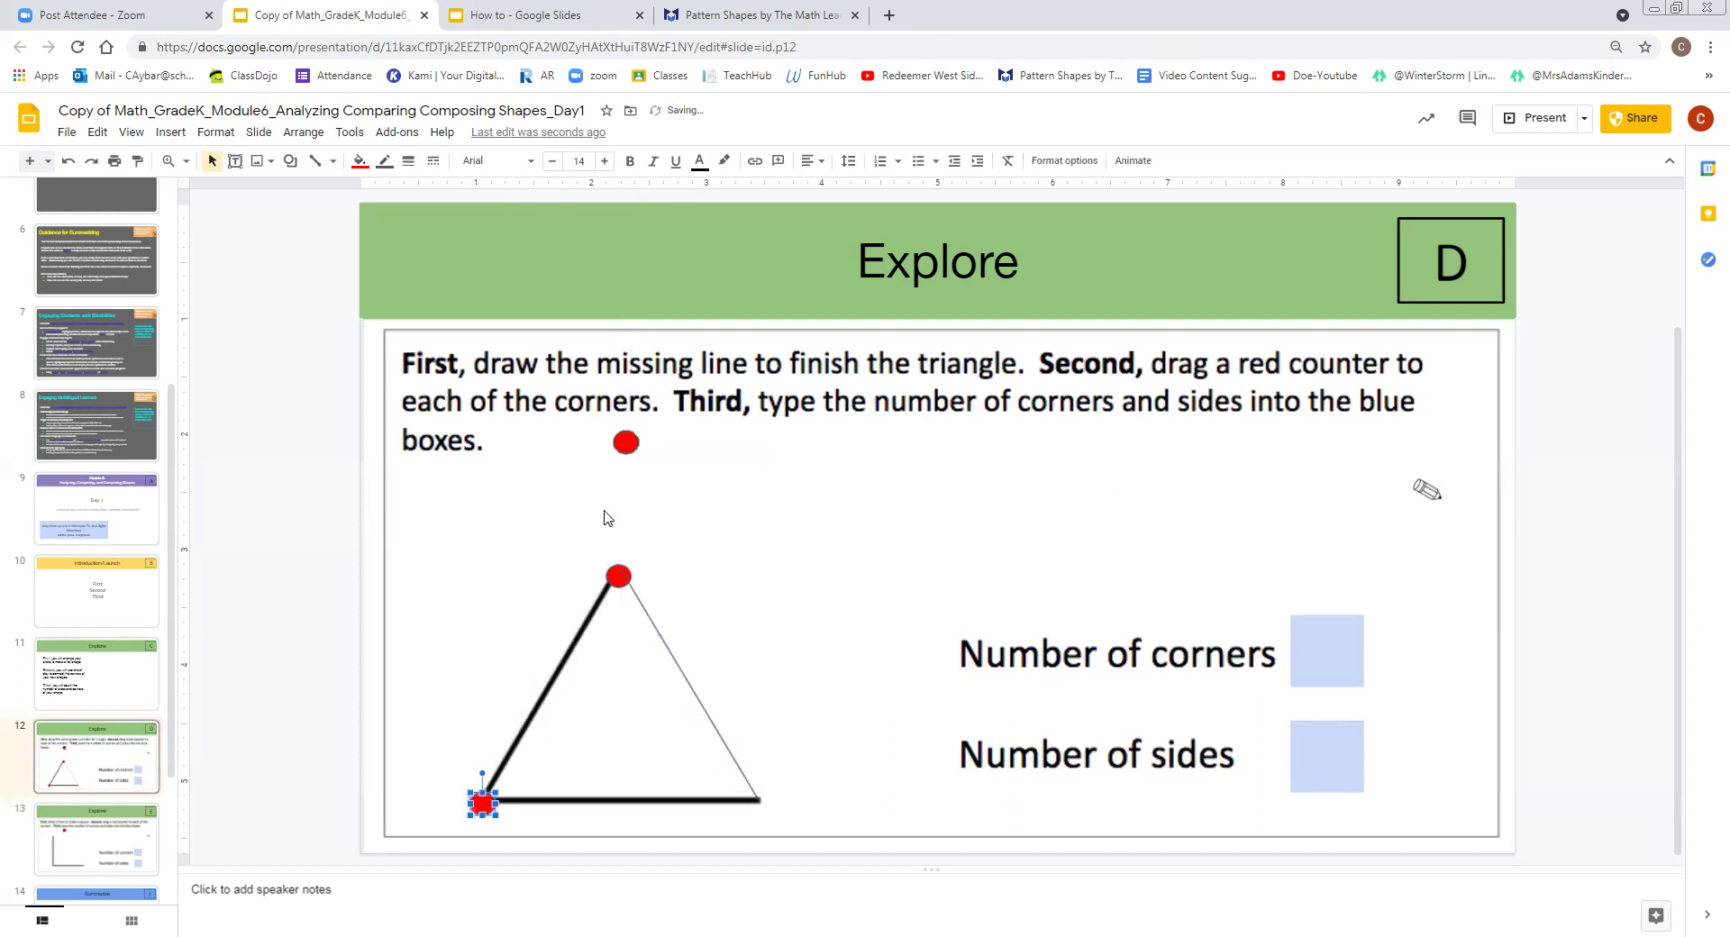
{"action": "left_click", "coordinate": [626, 444]}
{"action": "left_click_drag", "start_coordinate": [628, 487], "coordinate": [757, 802]}
{"action": "left_click", "coordinate": [587, 635]}
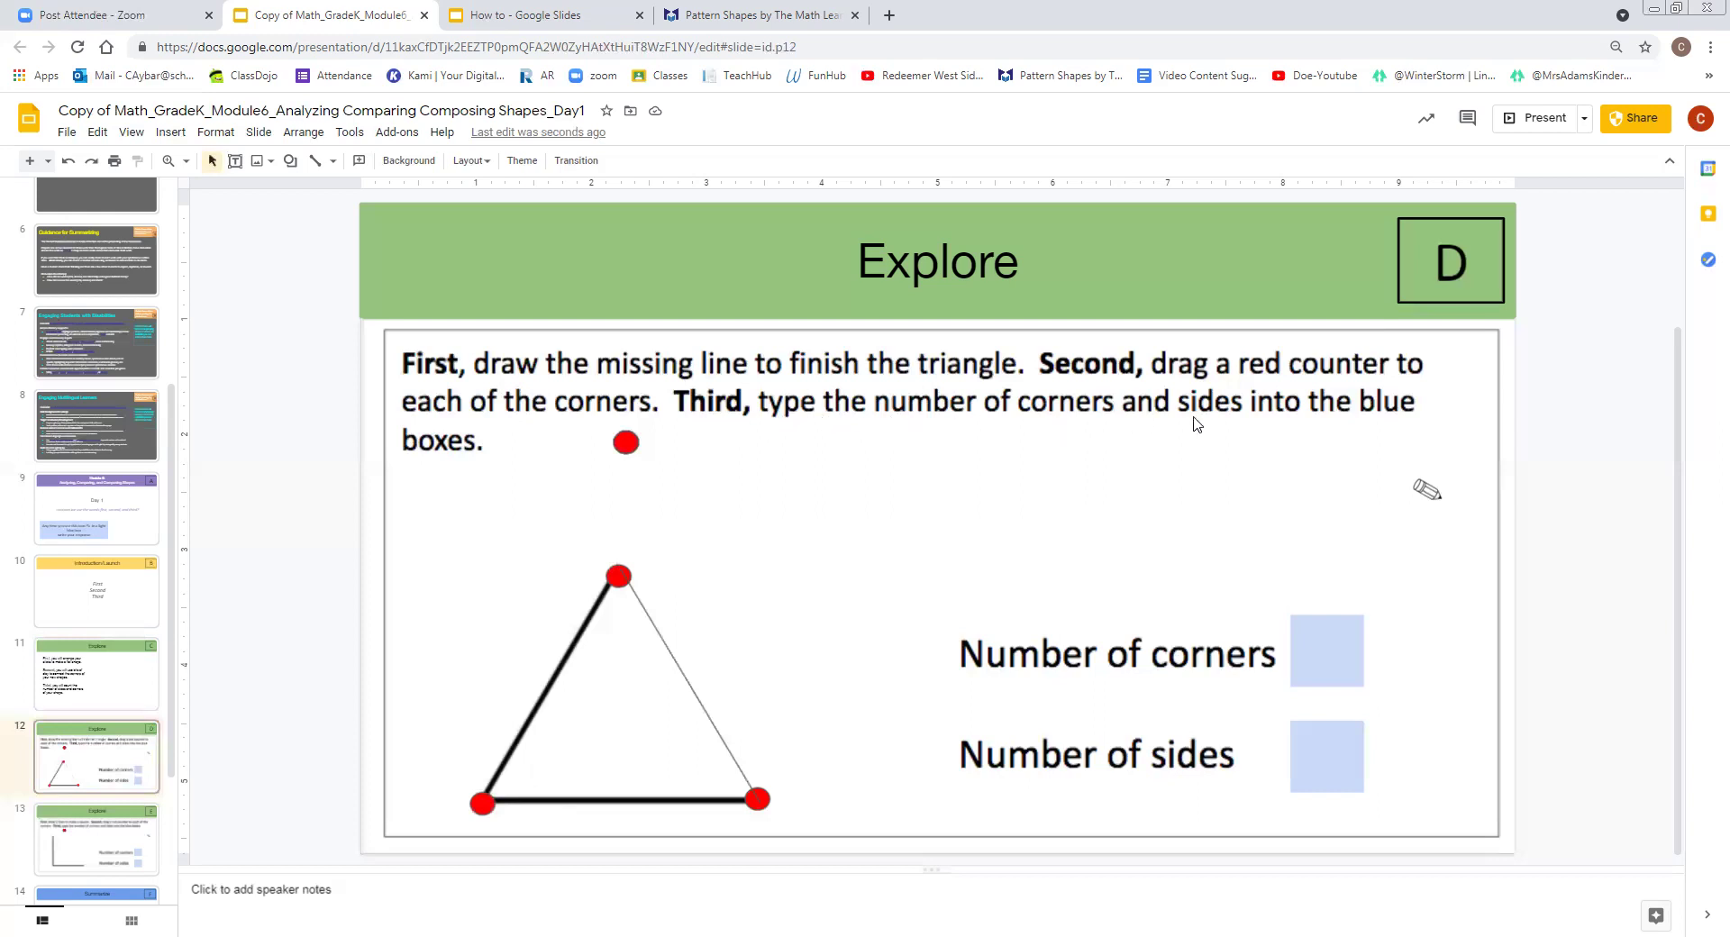
Enter 3 in both the corners box and the sides box.
{"action": "left_click", "coordinate": [1326, 641]}
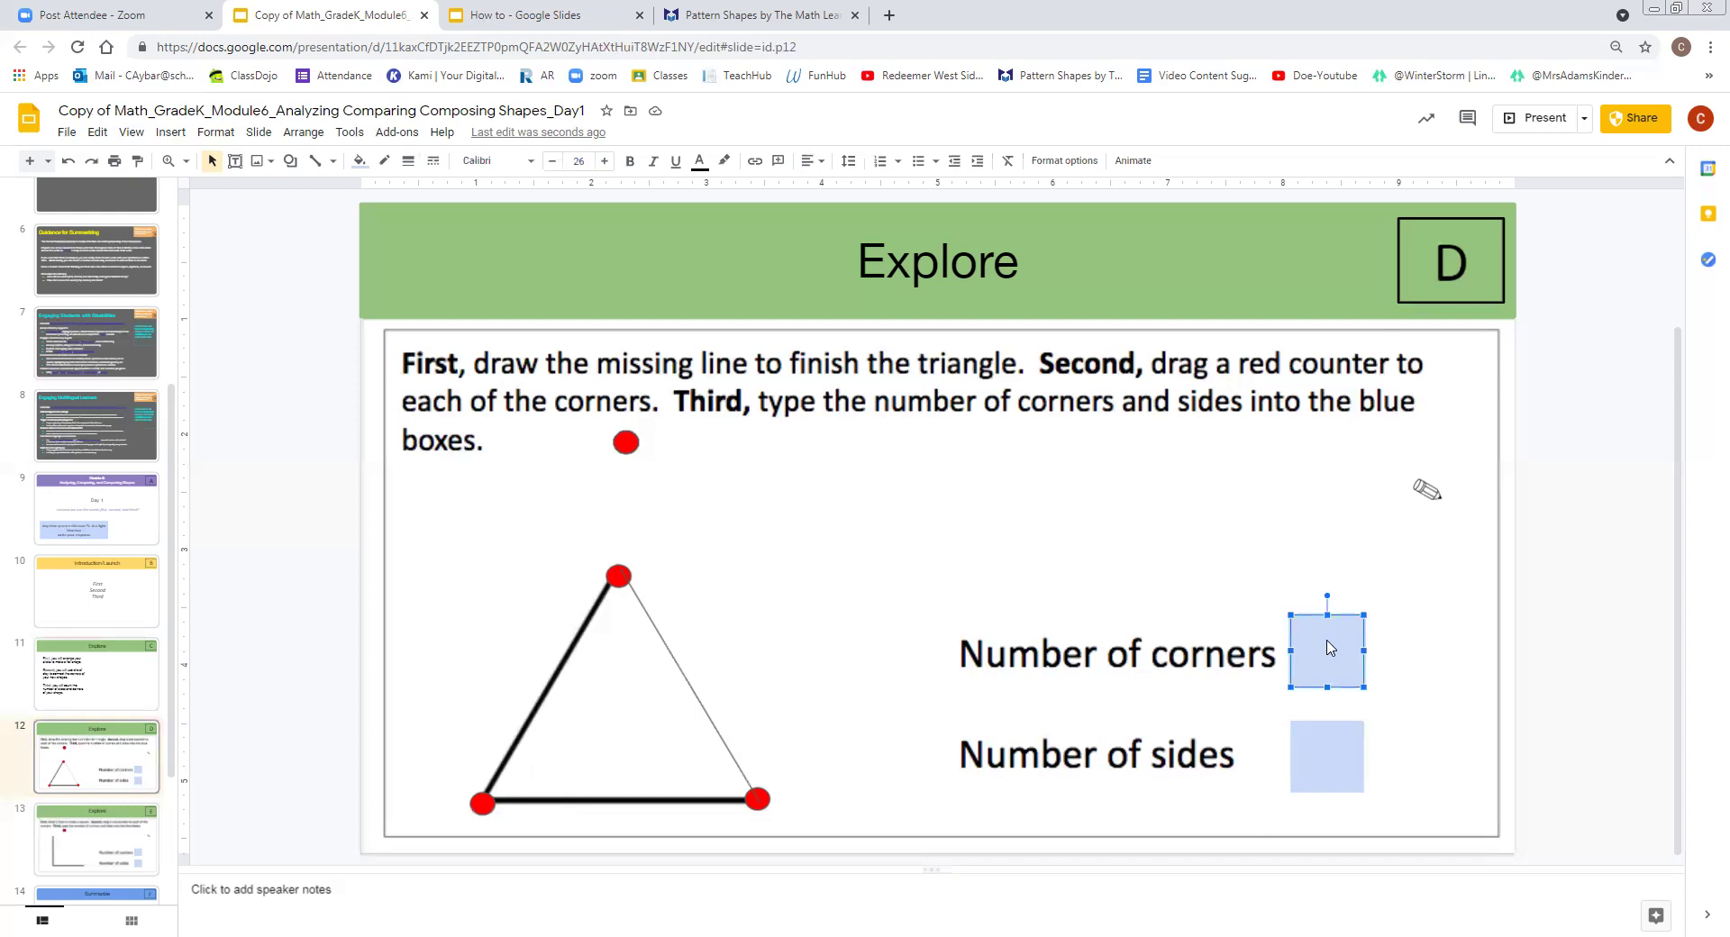
{"action": "type", "text": "3"}
{"action": "left_click", "coordinate": [1326, 762]}
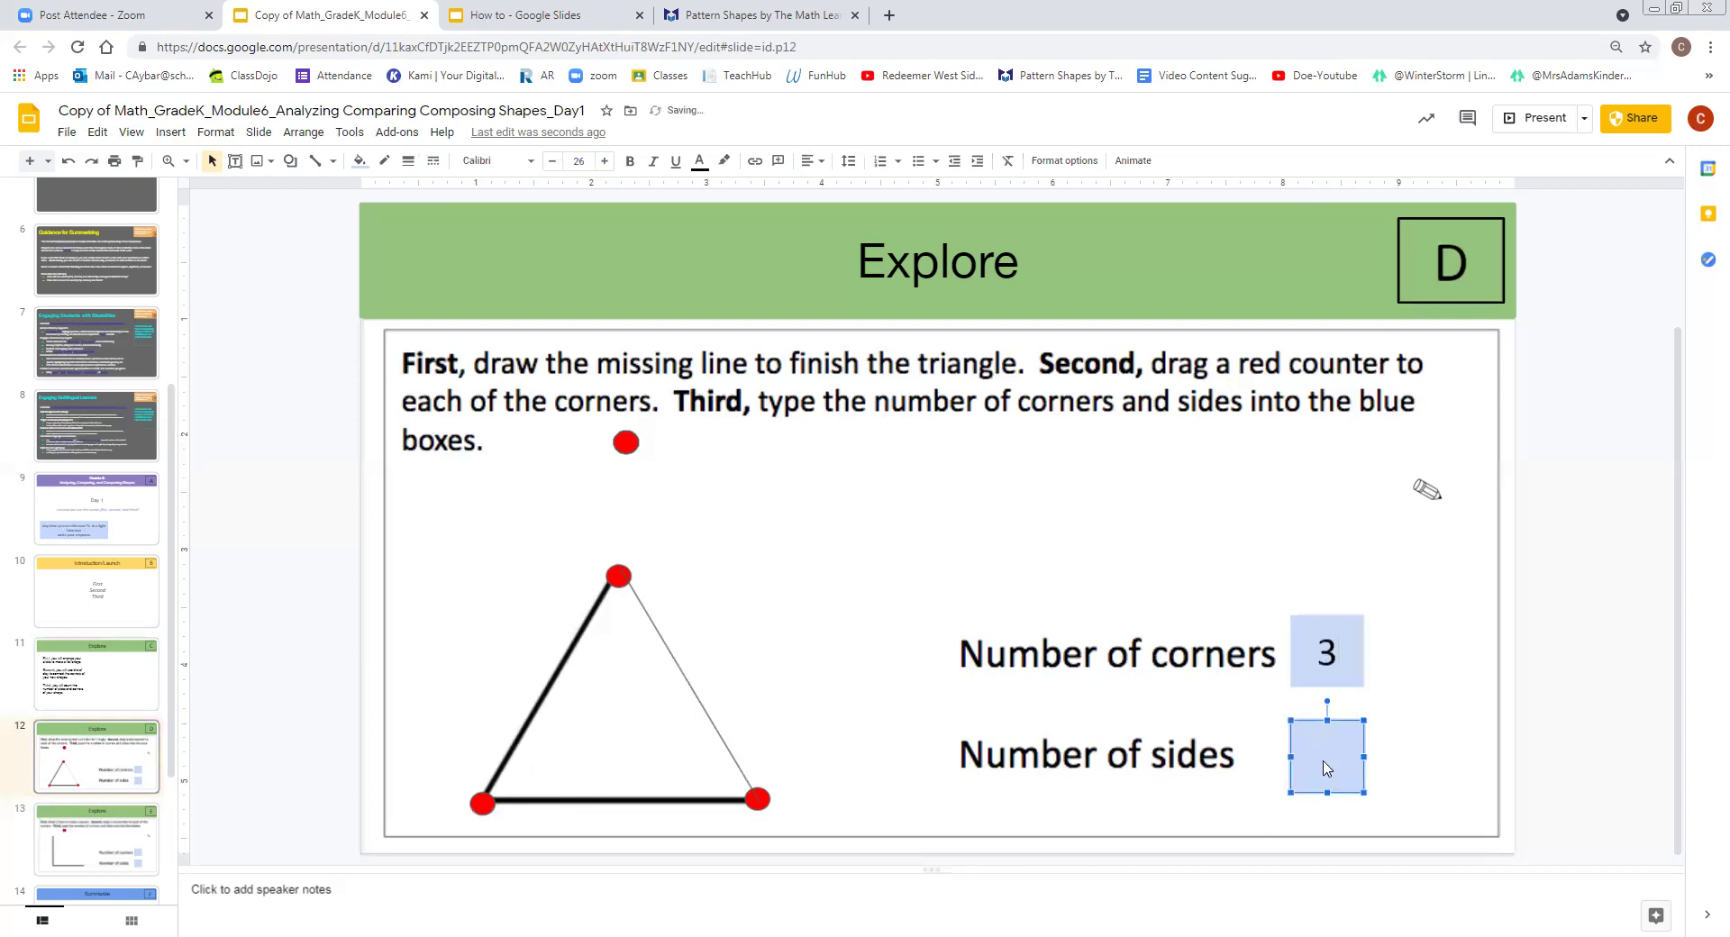
{"action": "type", "text": "3"}
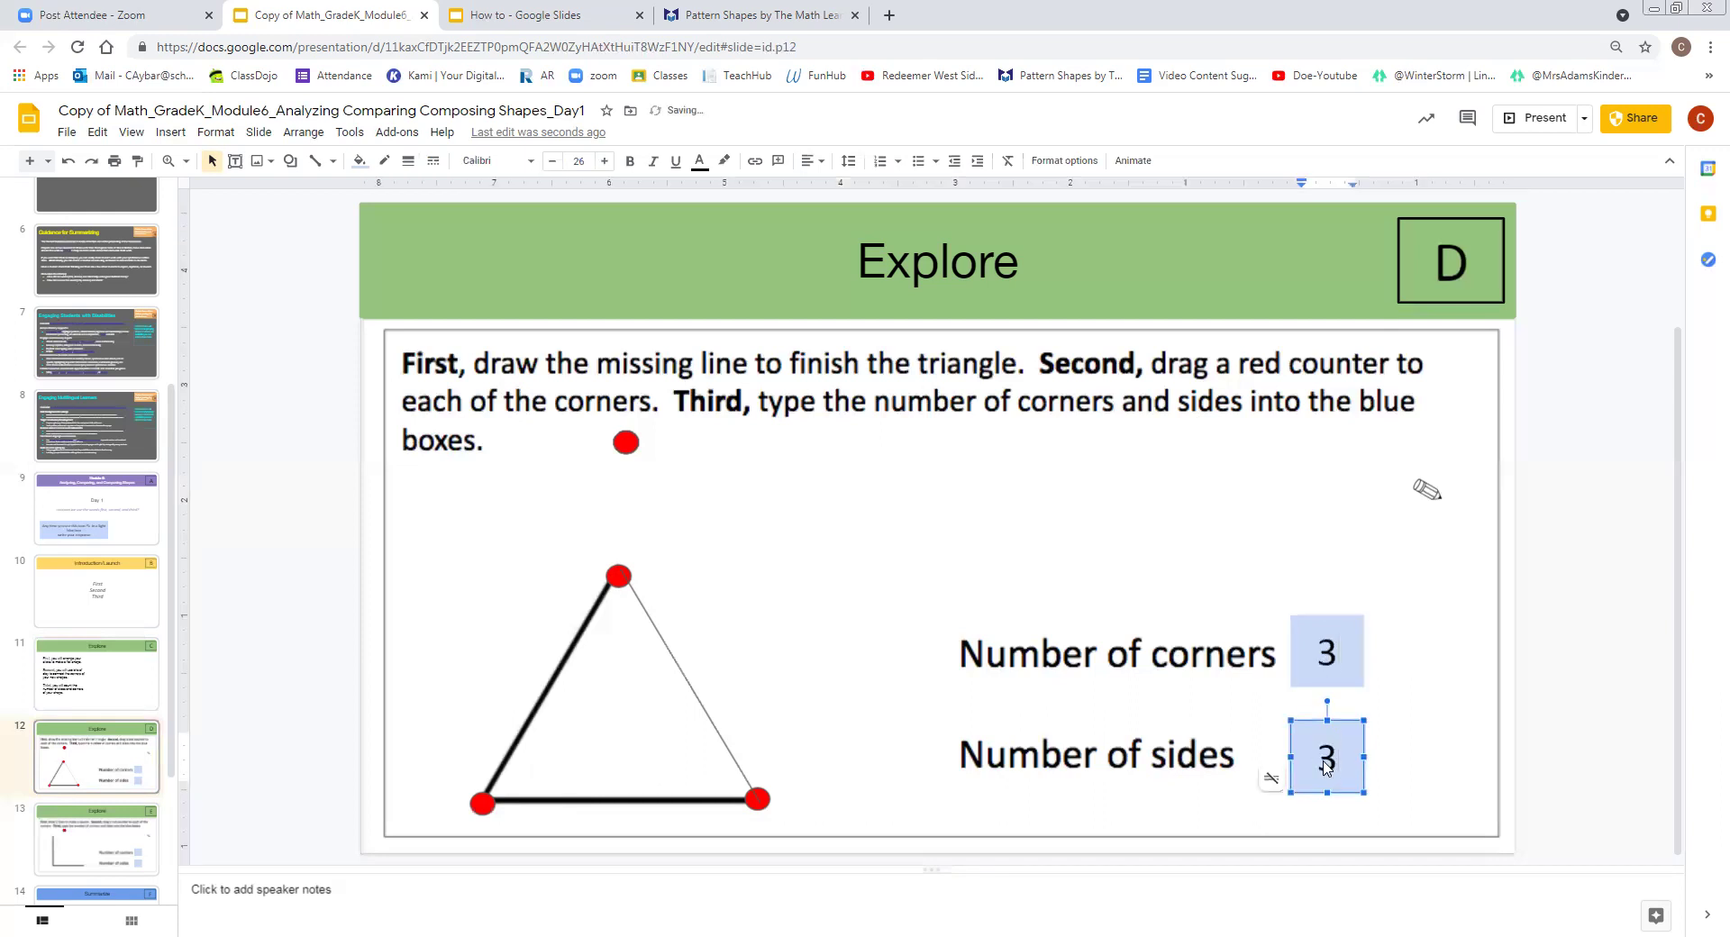
Review the How to deck's examples: trapezoid, open square, open rectangle and QR code slides.
{"action": "left_click", "coordinate": [527, 16]}
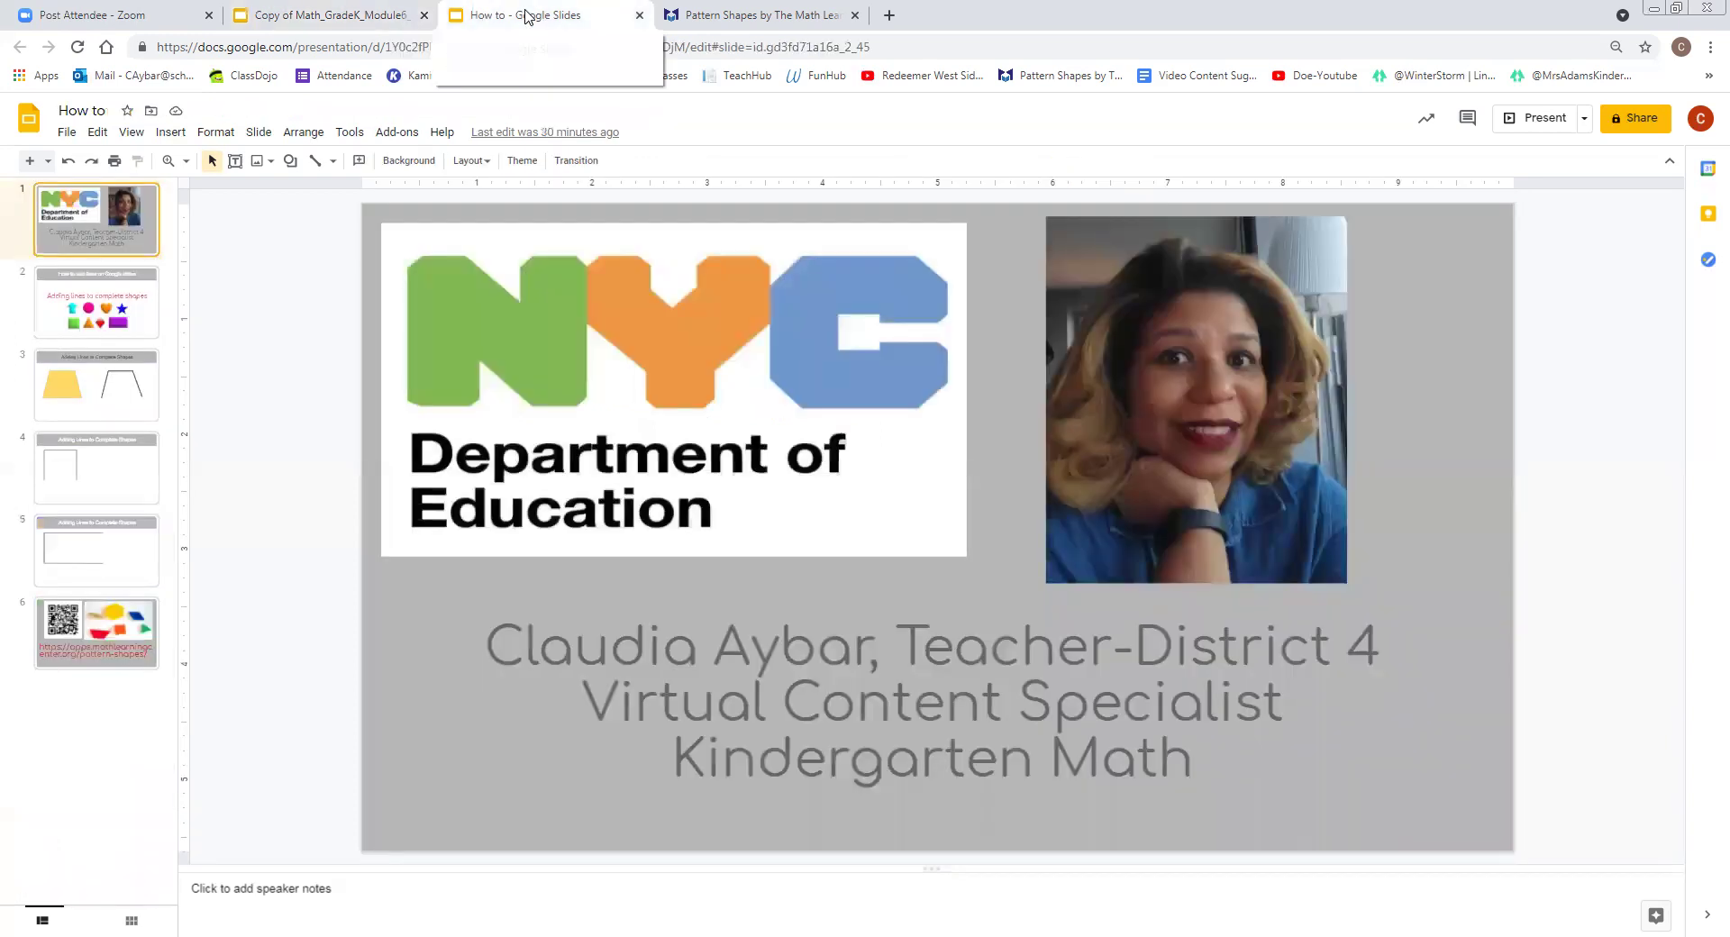
{"action": "left_click", "coordinate": [101, 312]}
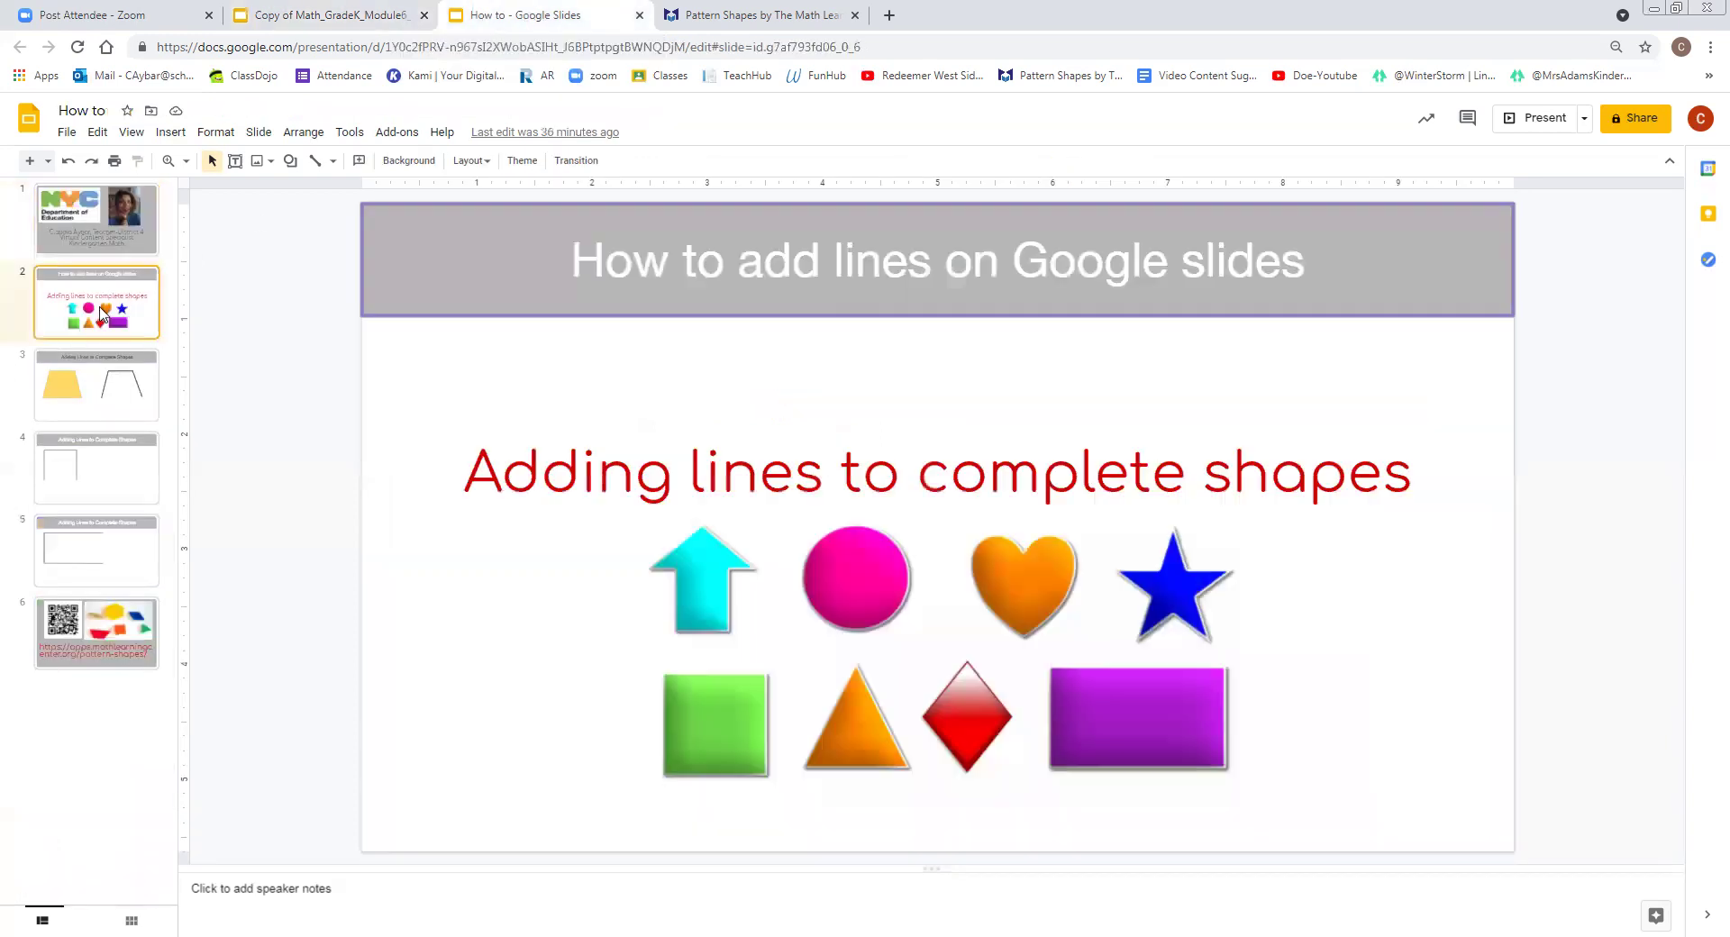
{"action": "left_click", "coordinate": [114, 397]}
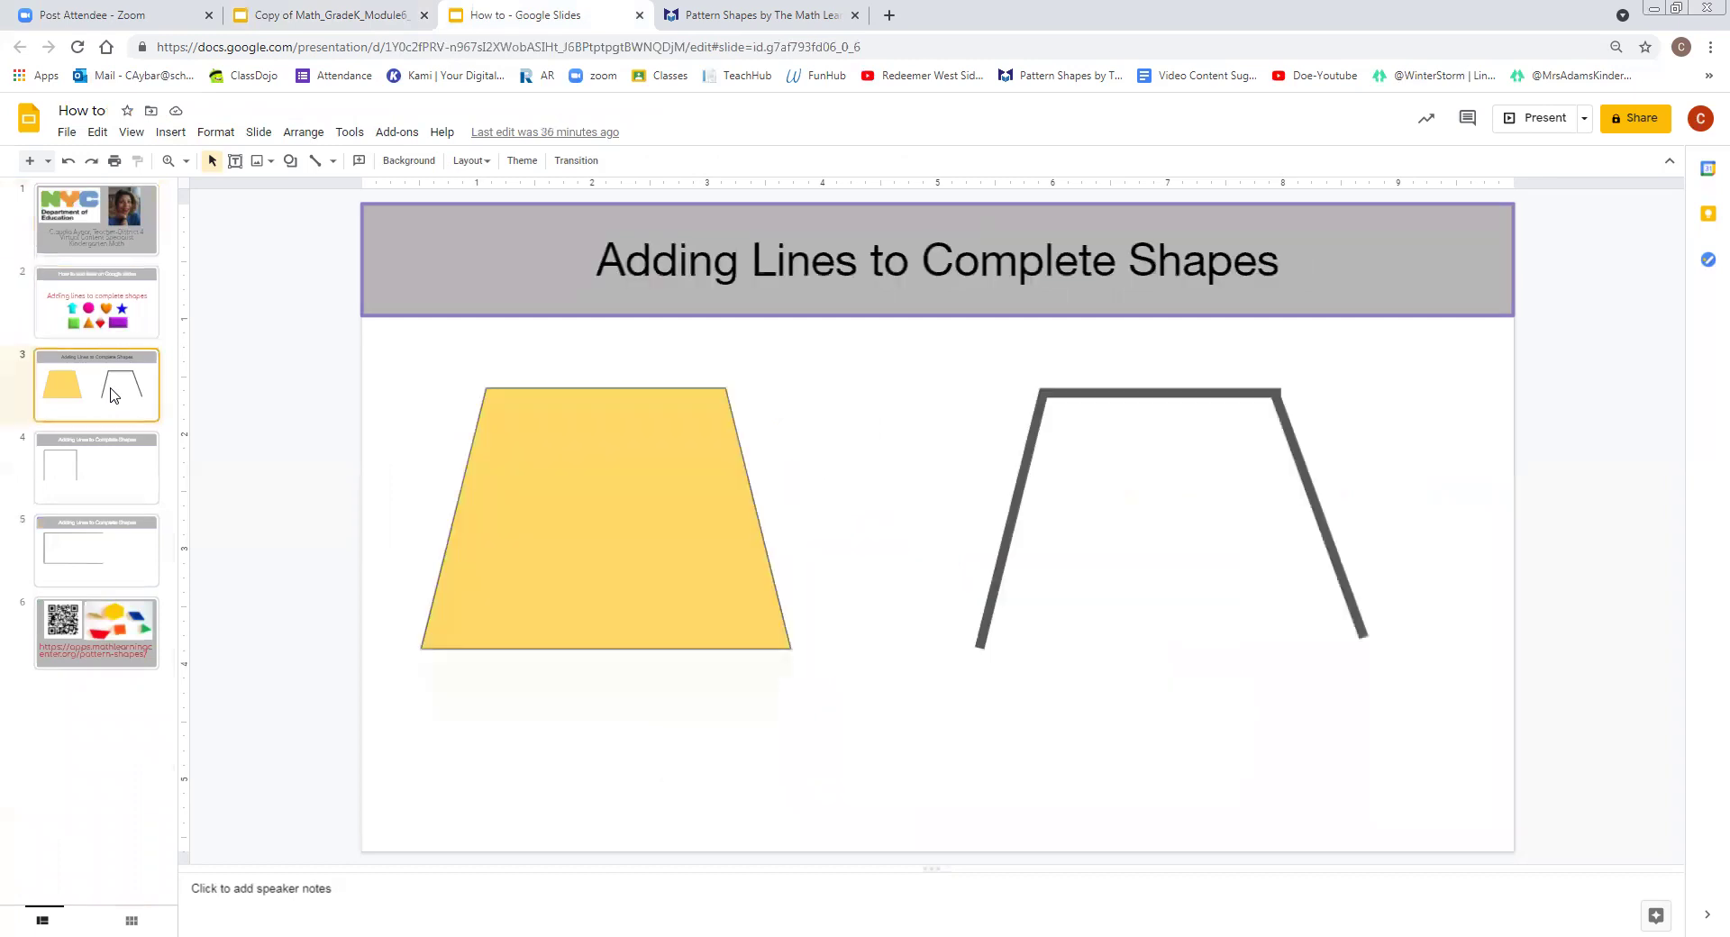
{"action": "left_click", "coordinate": [106, 470]}
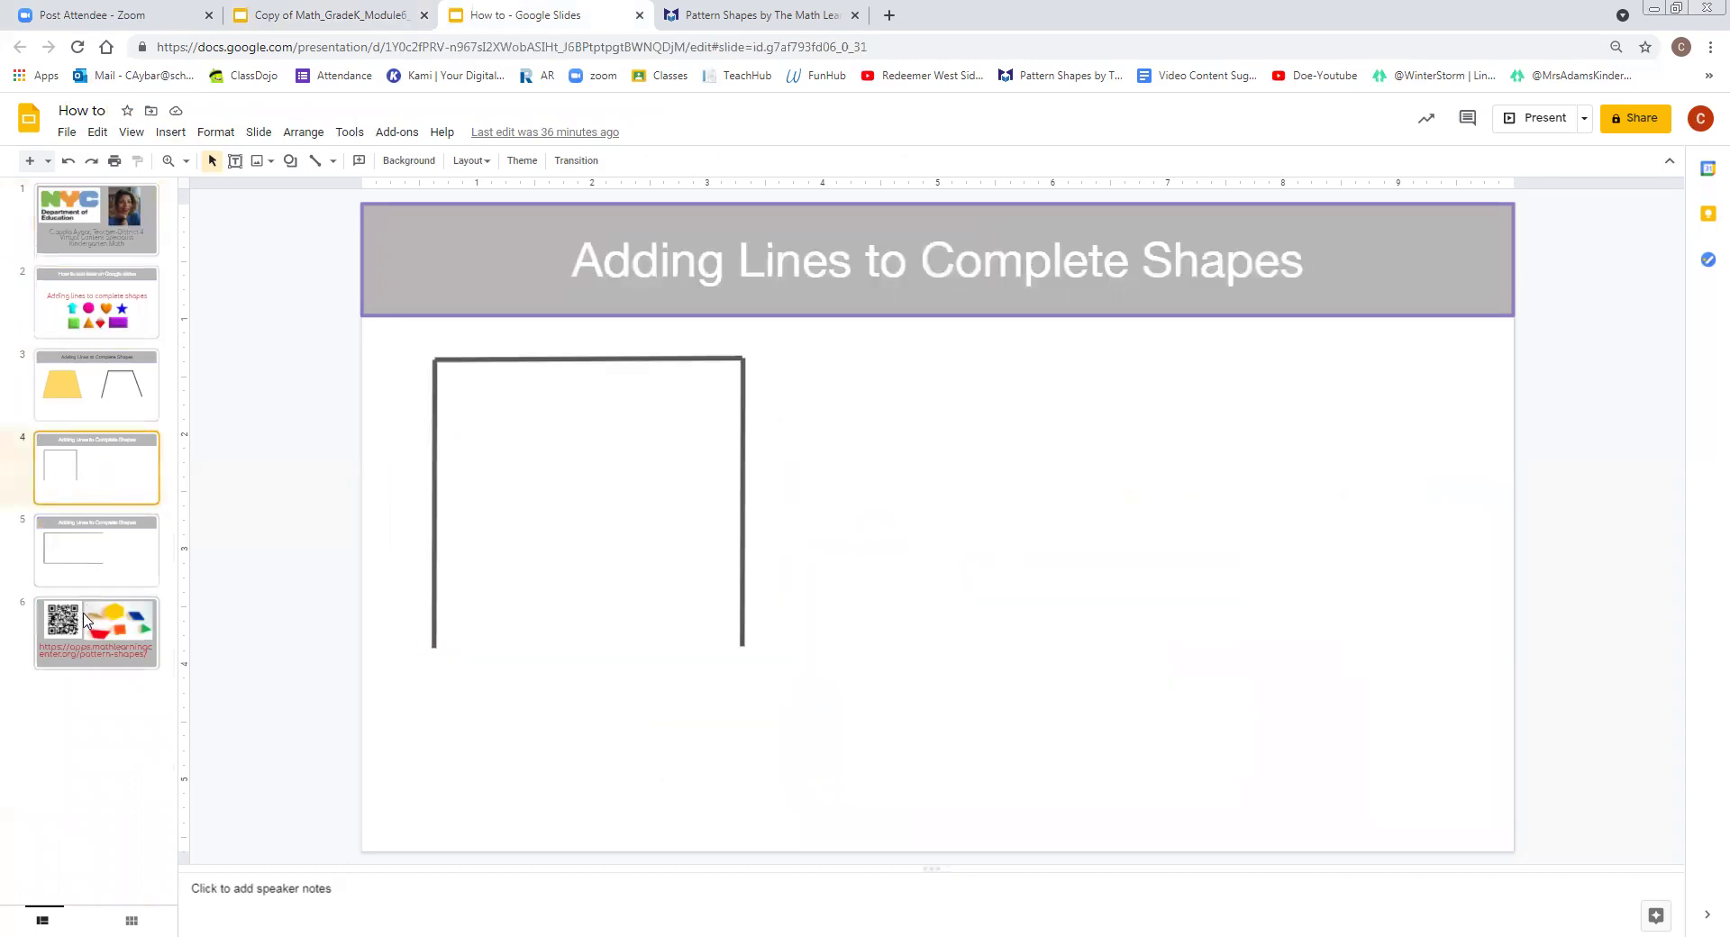
{"action": "left_click", "coordinate": [90, 582]}
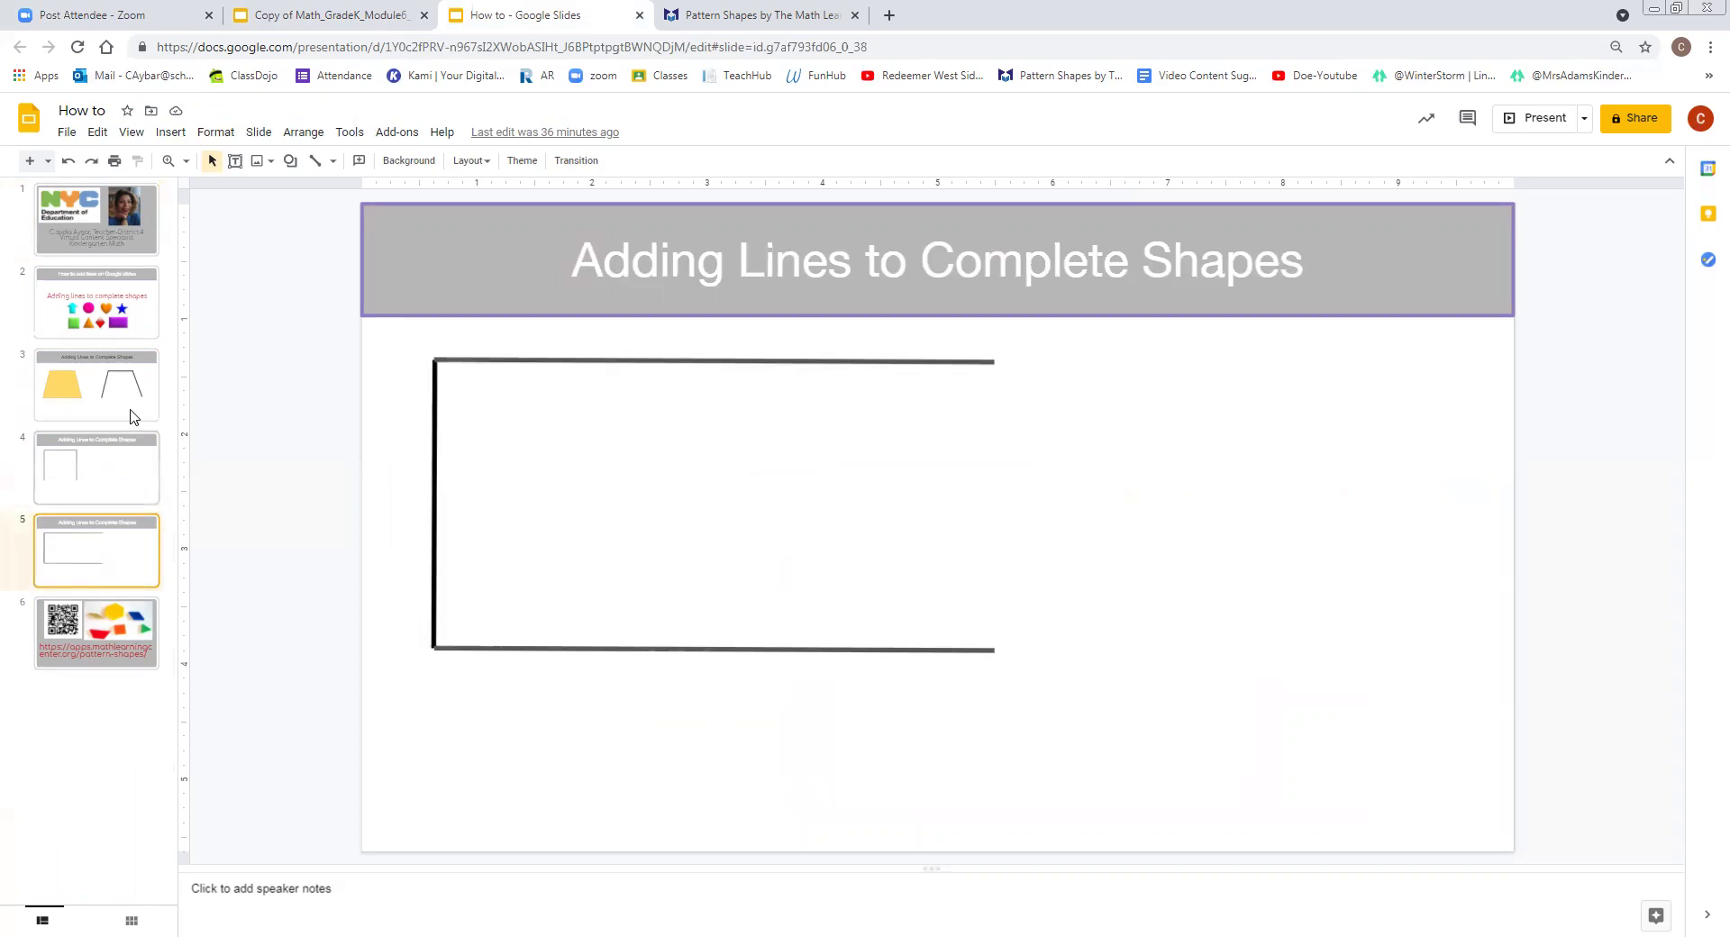
{"action": "left_click", "coordinate": [103, 628]}
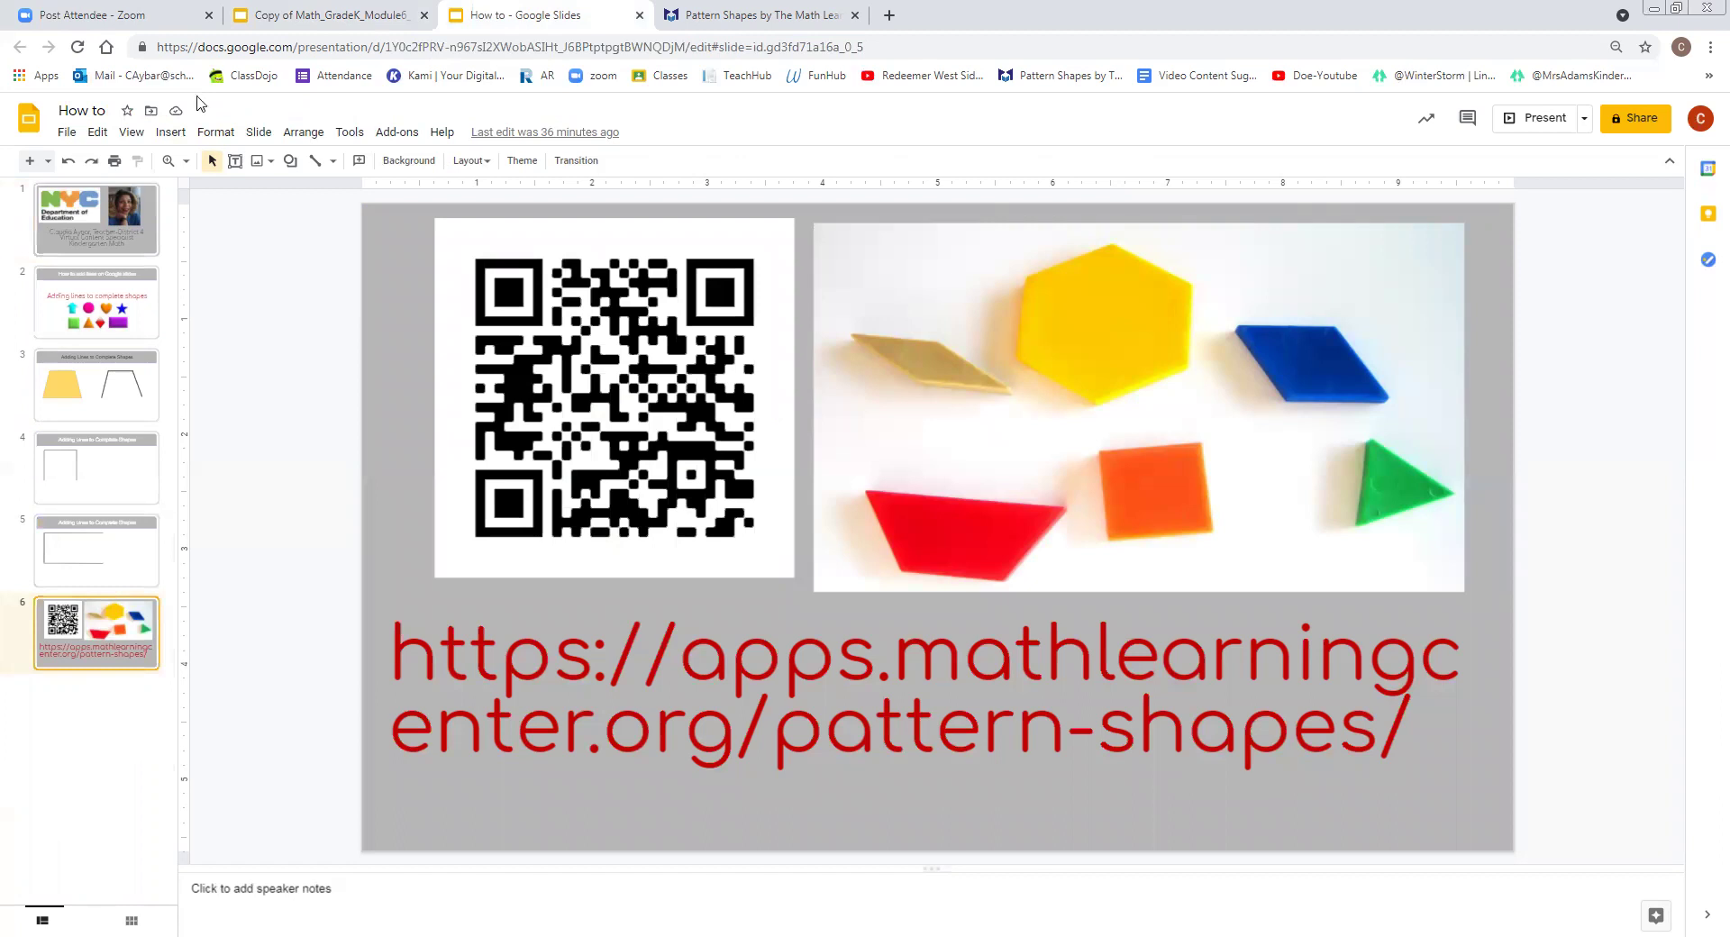
Go back to the lesson deck's first slide, the For Teachers overview.
{"action": "left_click", "coordinate": [322, 15]}
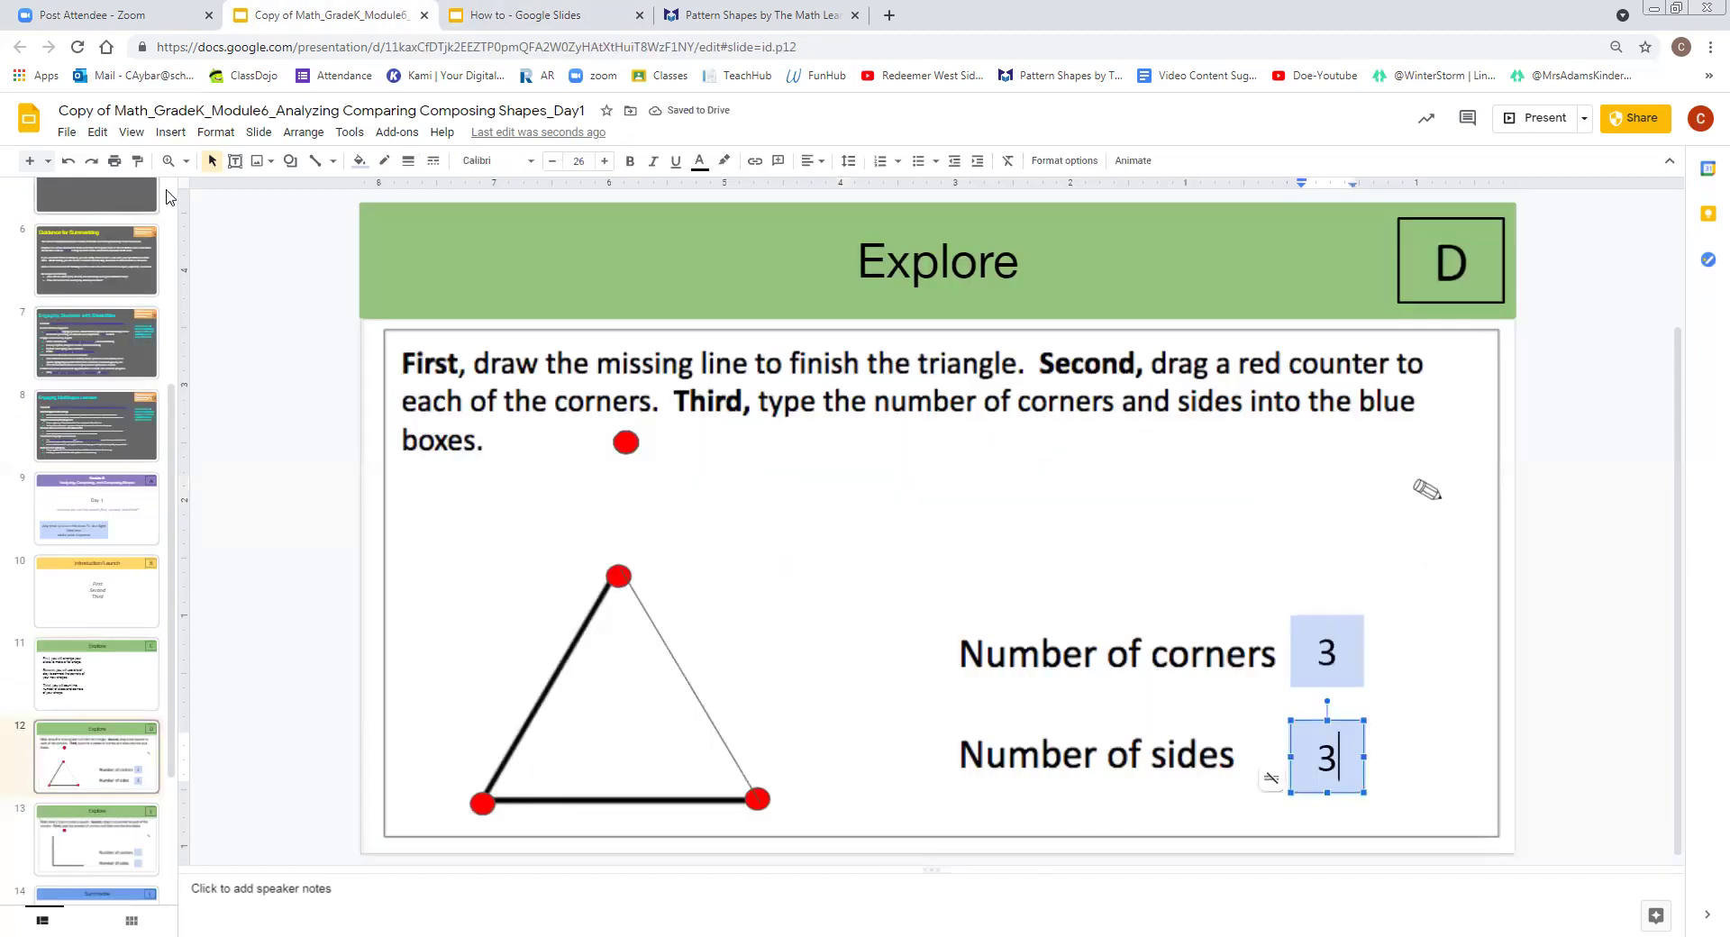
{"action": "scroll", "coordinate": [171, 198], "scroll_direction": "up", "scroll_amount": 5}
{"action": "left_click", "coordinate": [133, 212]}
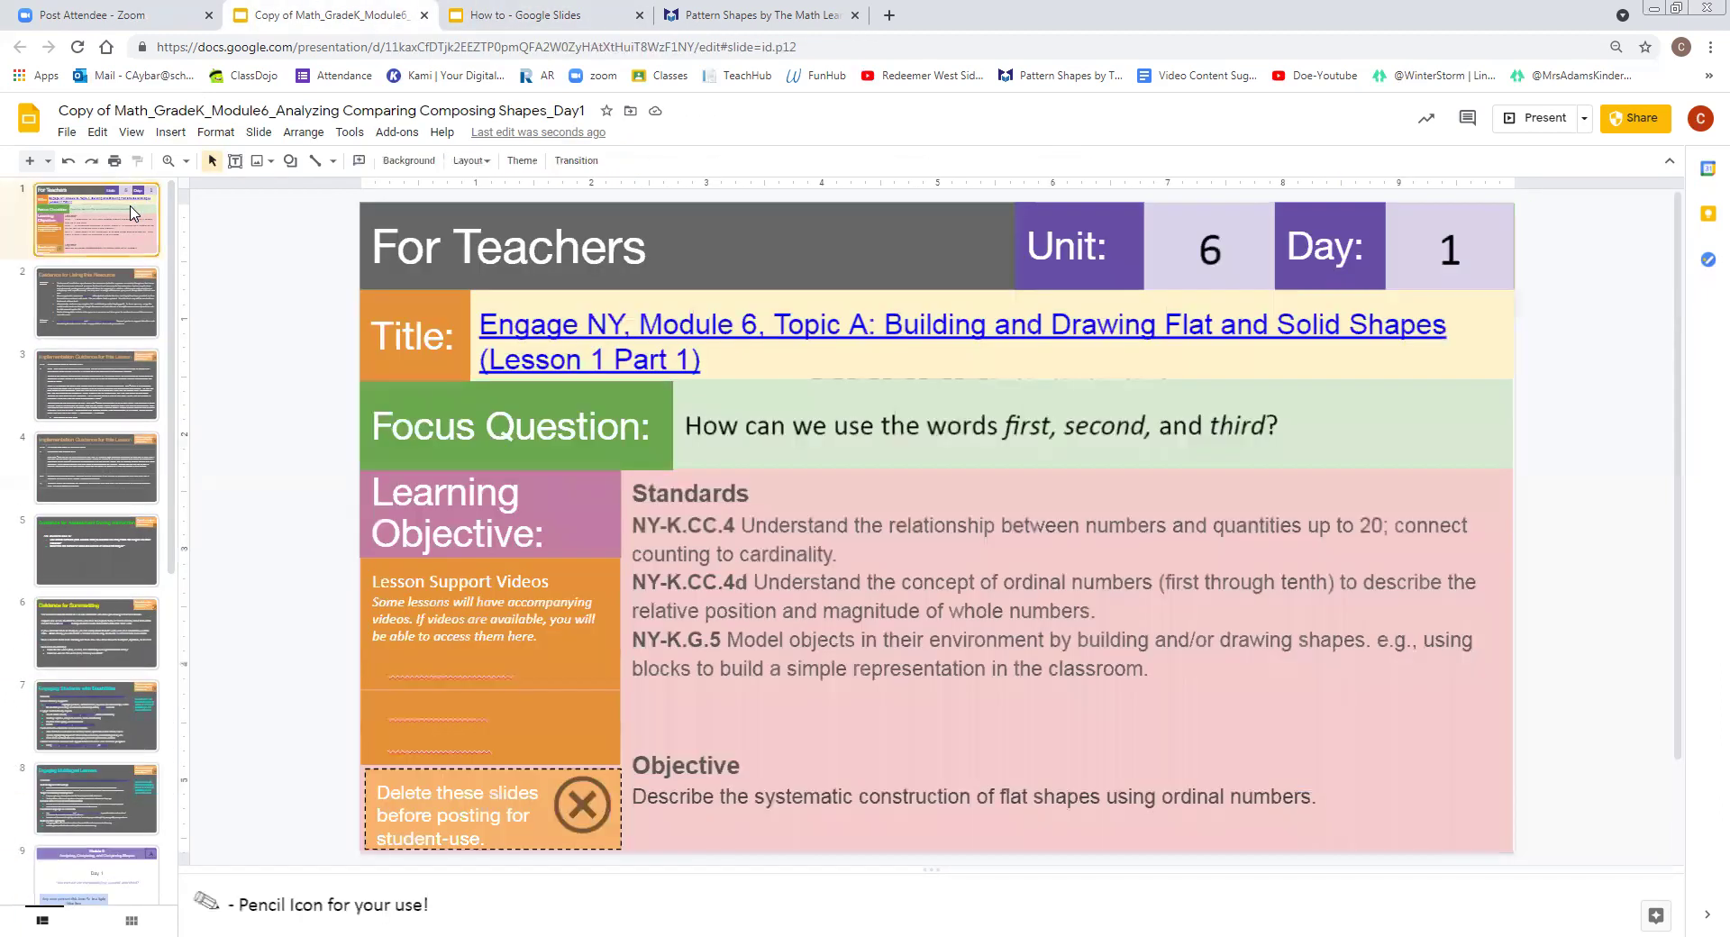